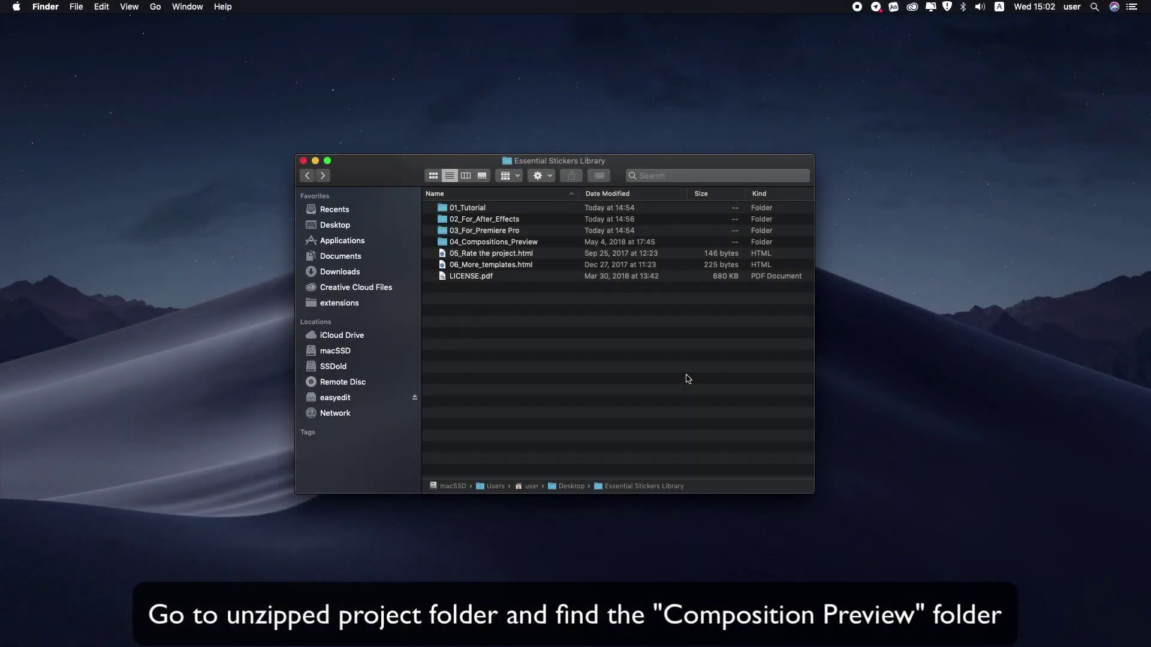
Open the 04_Compositions_Preview folder inside Essential Stickers Library in Finder.
{"action": "double_click", "coordinate": [507, 242]}
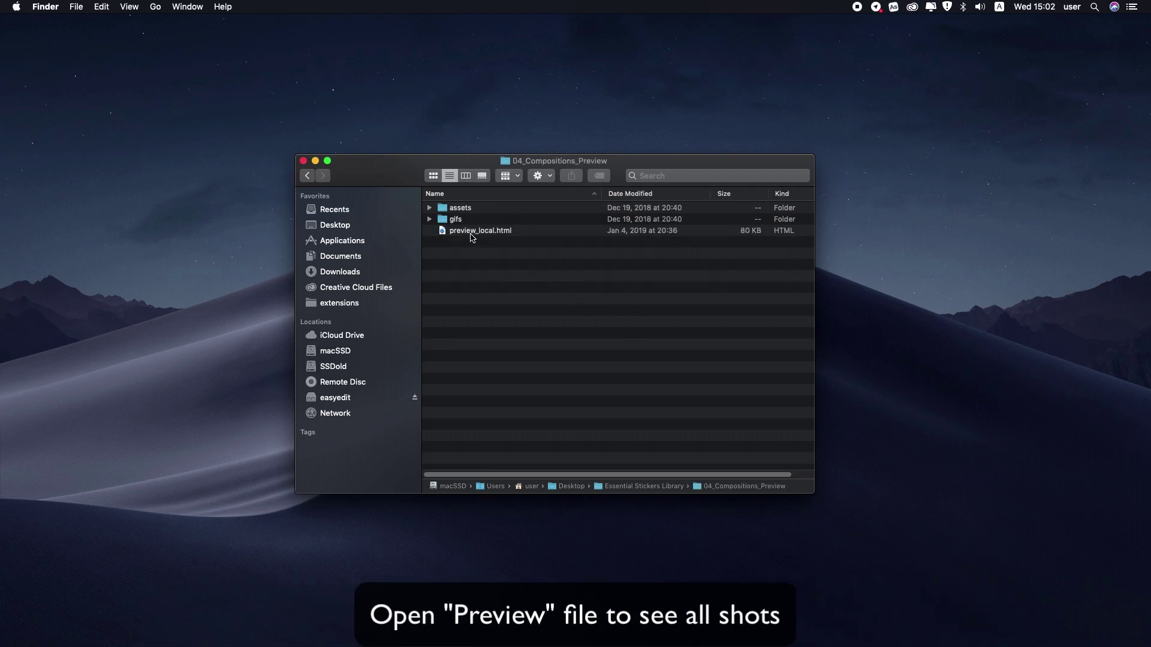
View preview_local.html in Safari, scroll through the categories, and jump to the Love section.
{"action": "double_click", "coordinate": [471, 231]}
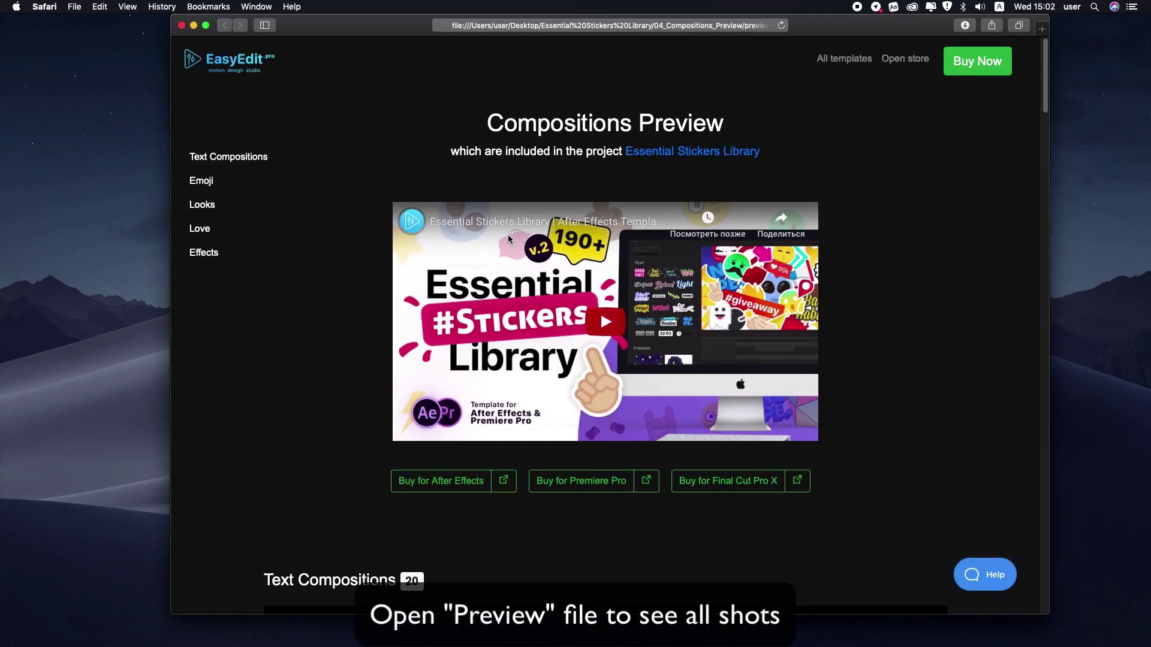
{"action": "scroll", "coordinate": [914, 331], "scroll_direction": "down", "scroll_amount": 5}
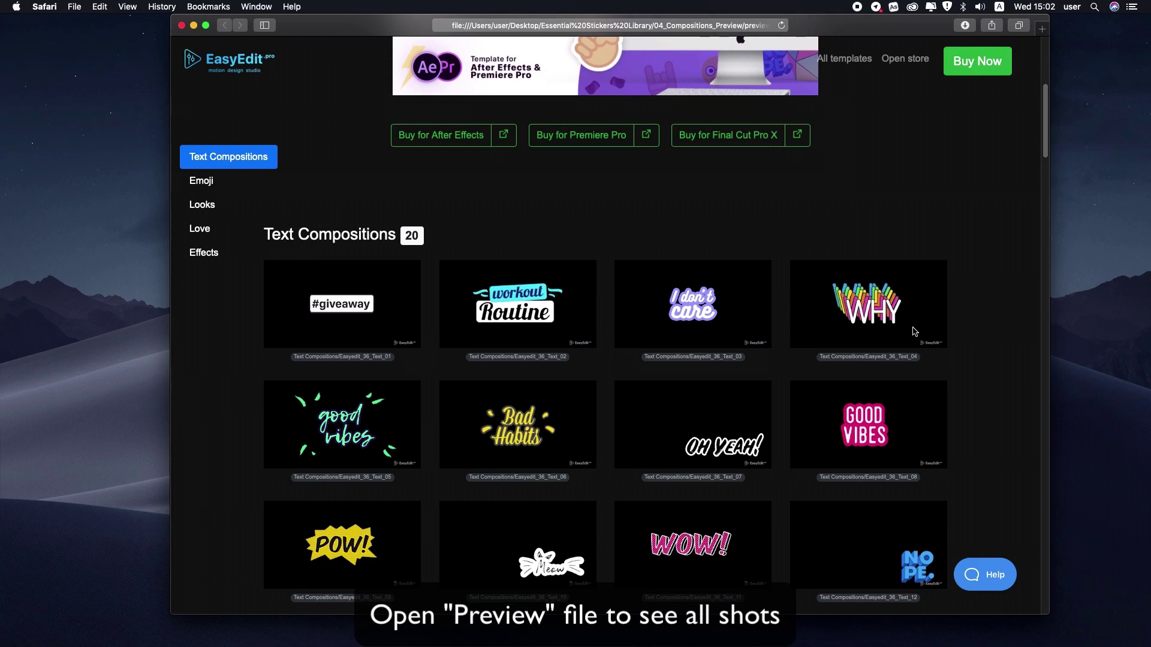
{"action": "scroll", "coordinate": [914, 332], "scroll_direction": "down", "scroll_amount": 9}
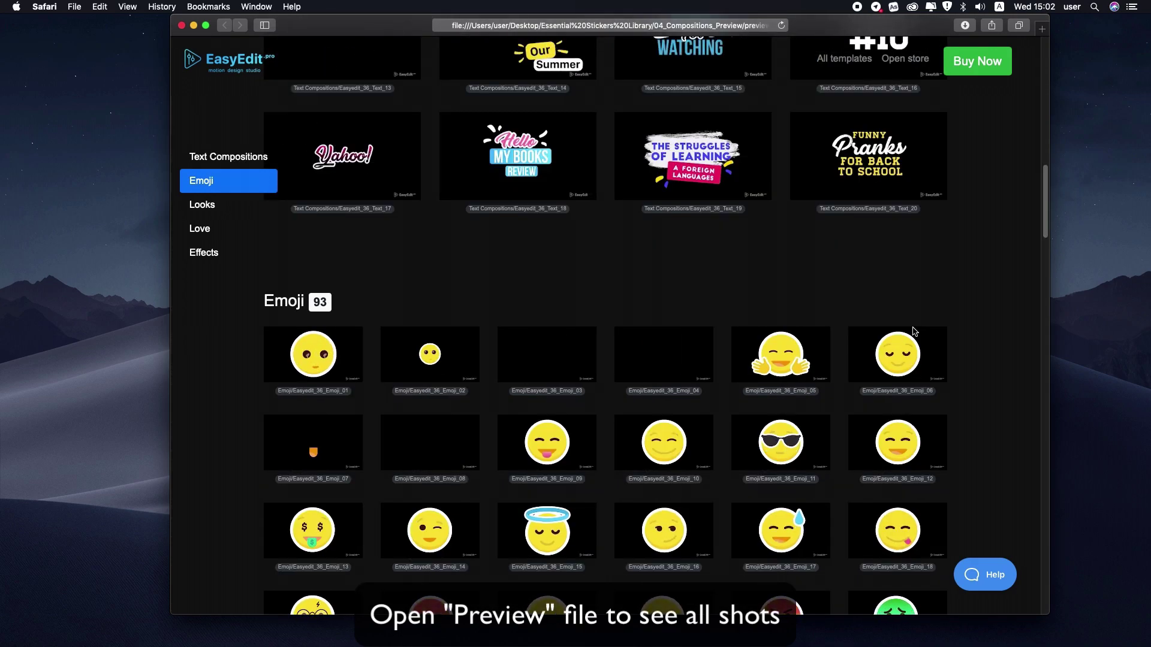
{"action": "scroll", "coordinate": [915, 332], "scroll_direction": "down", "scroll_amount": 11}
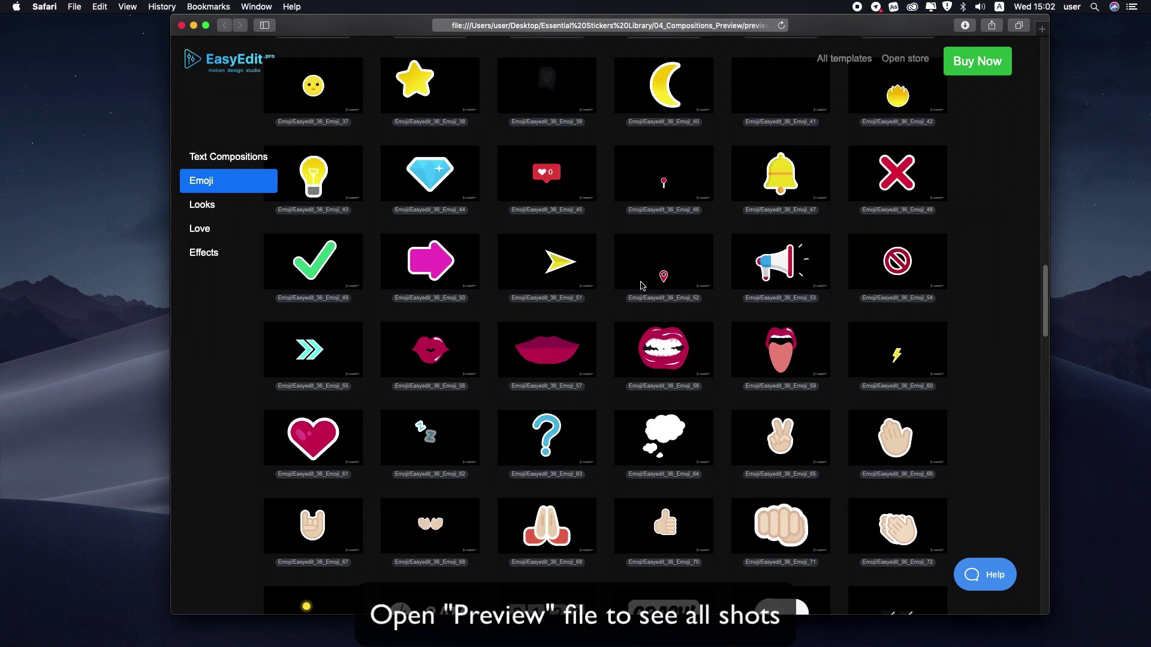
{"action": "left_click", "coordinate": [228, 228]}
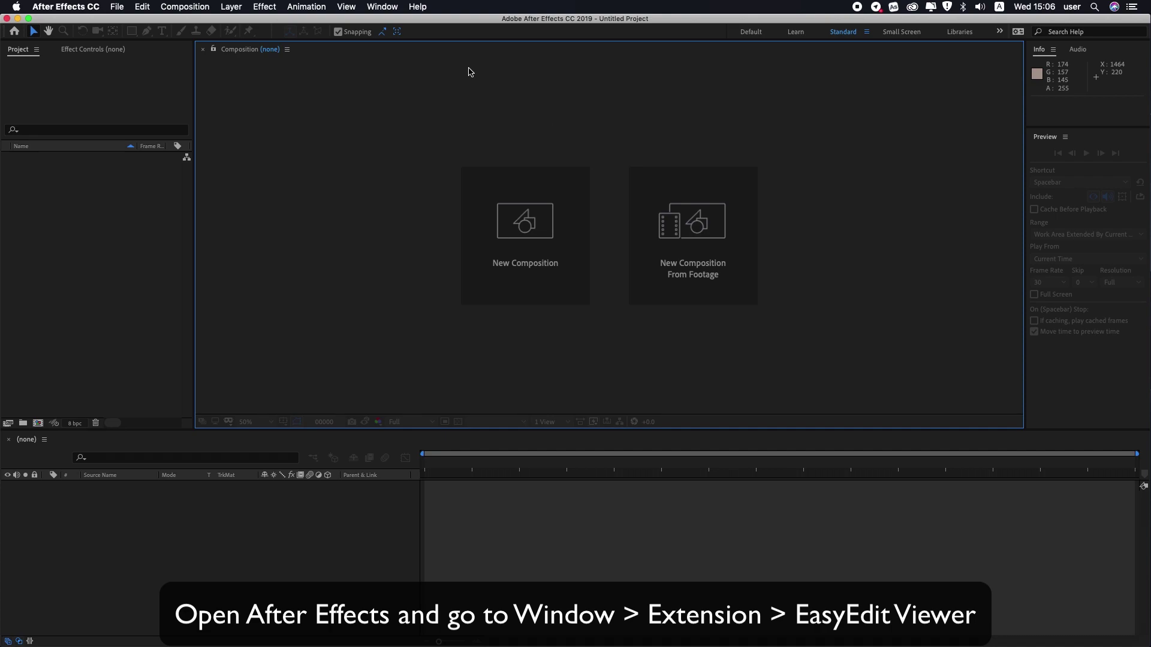
Open the EasyEdit Viewer panel via Window > Extensions.
{"action": "left_click", "coordinate": [382, 7]}
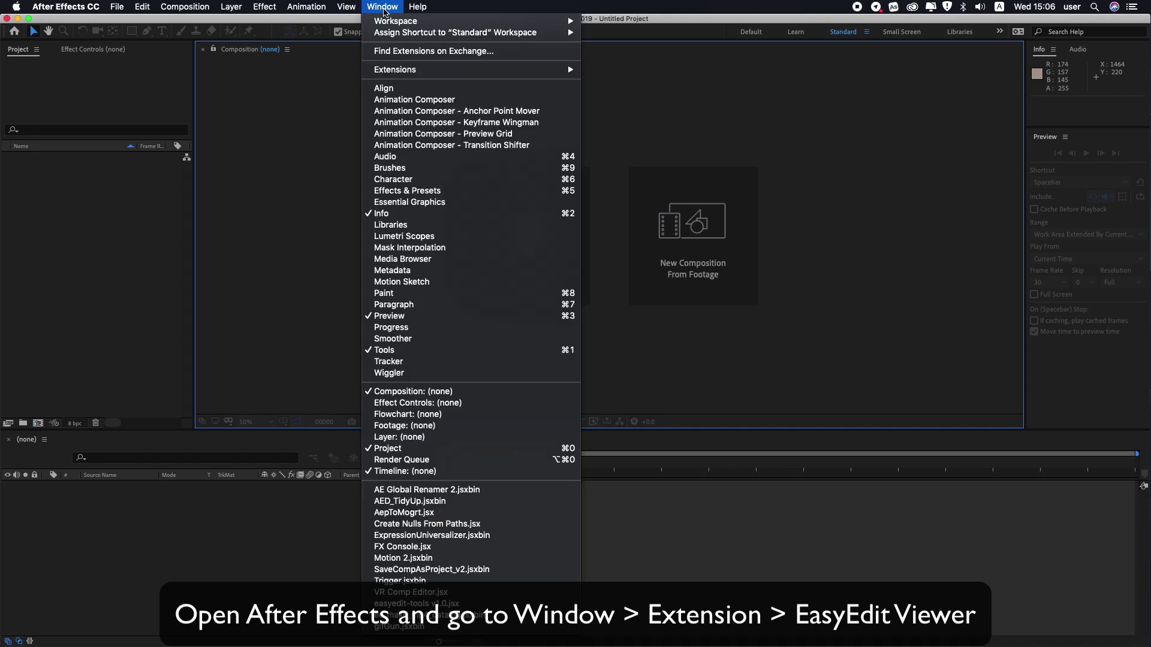
{"action": "mouse_move", "coordinate": [413, 72]}
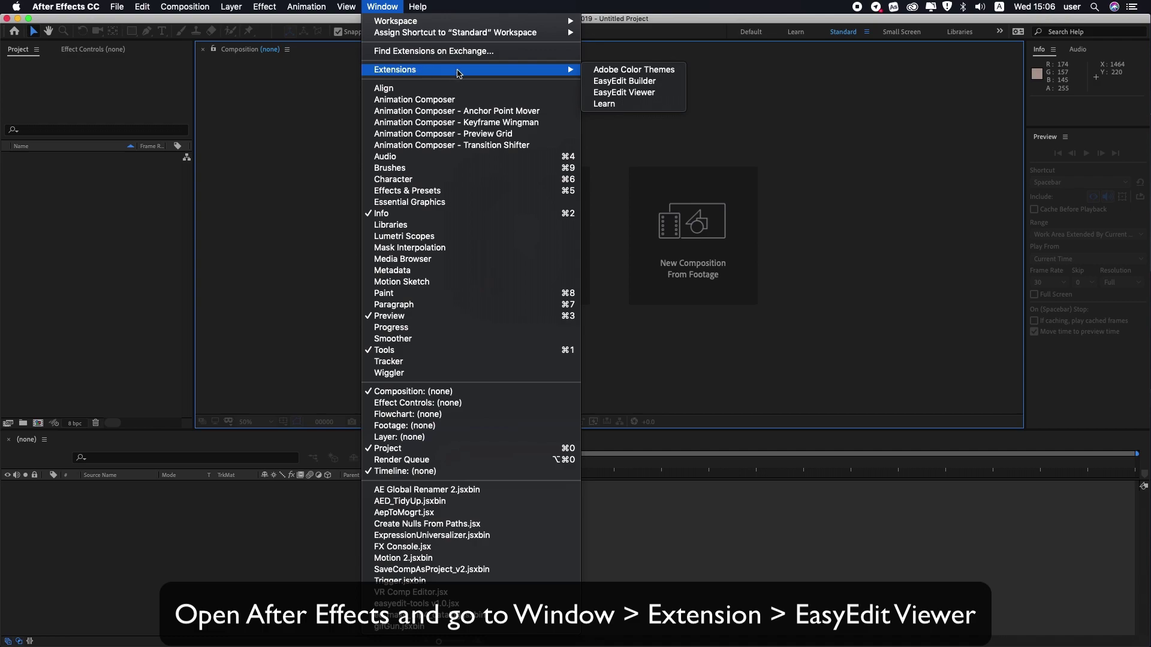
{"action": "left_click", "coordinate": [640, 97]}
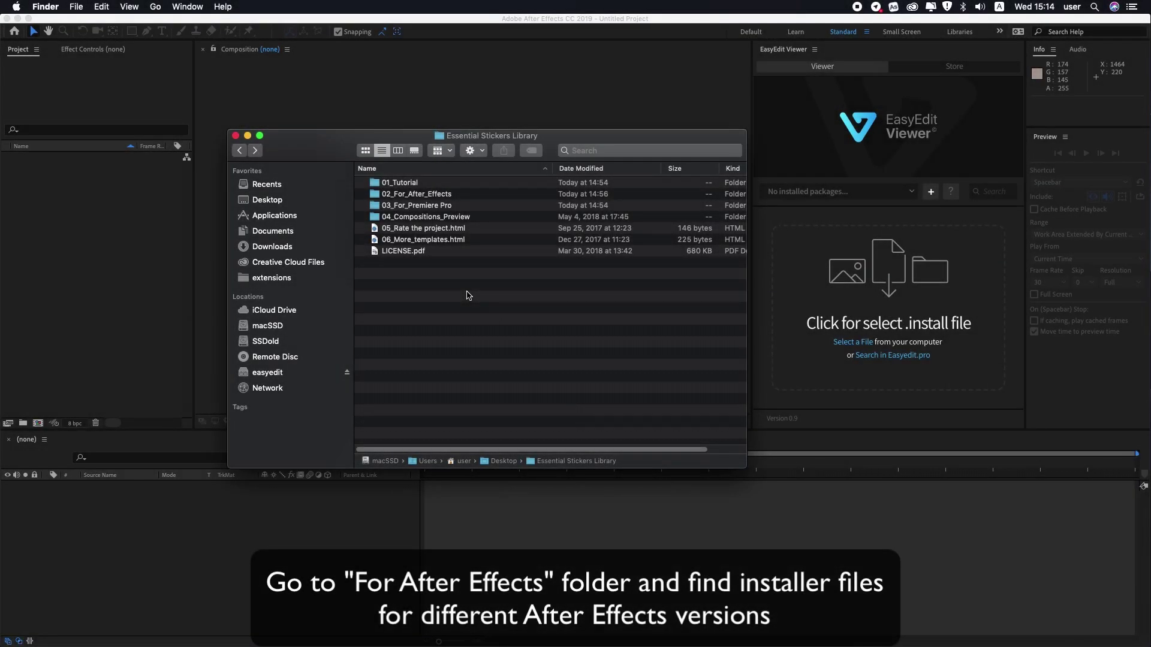
Find the .install files in 02_For_After_Effects, then minimize Finder to reveal After Effects.
{"action": "double_click", "coordinate": [407, 194]}
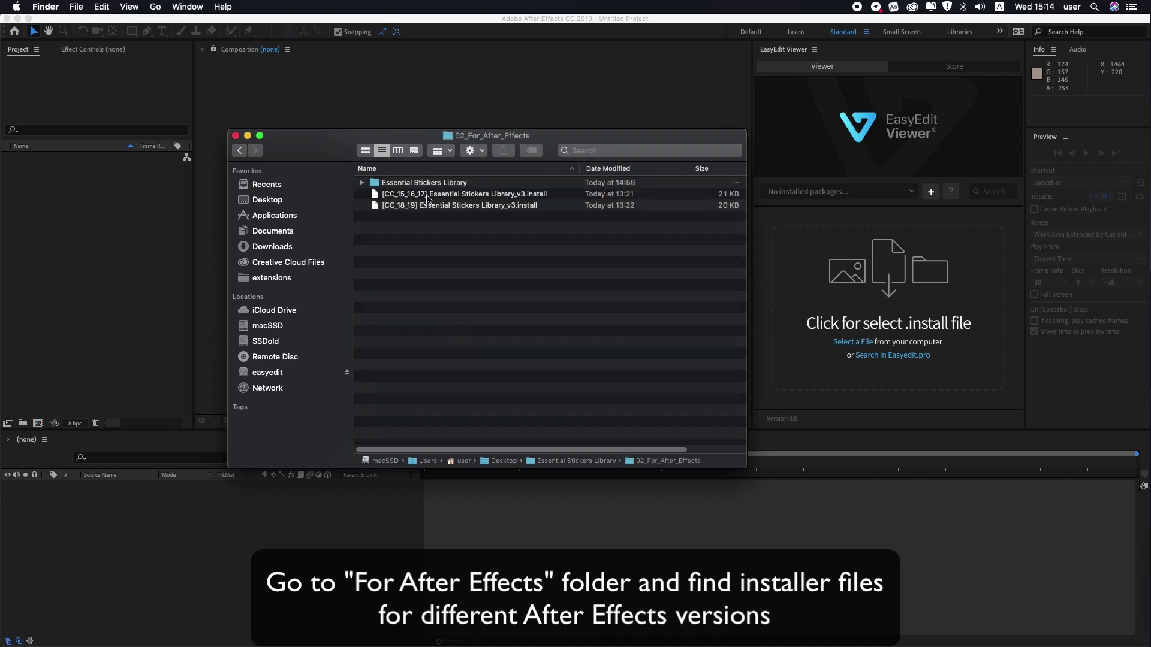
{"action": "left_click", "coordinate": [247, 137]}
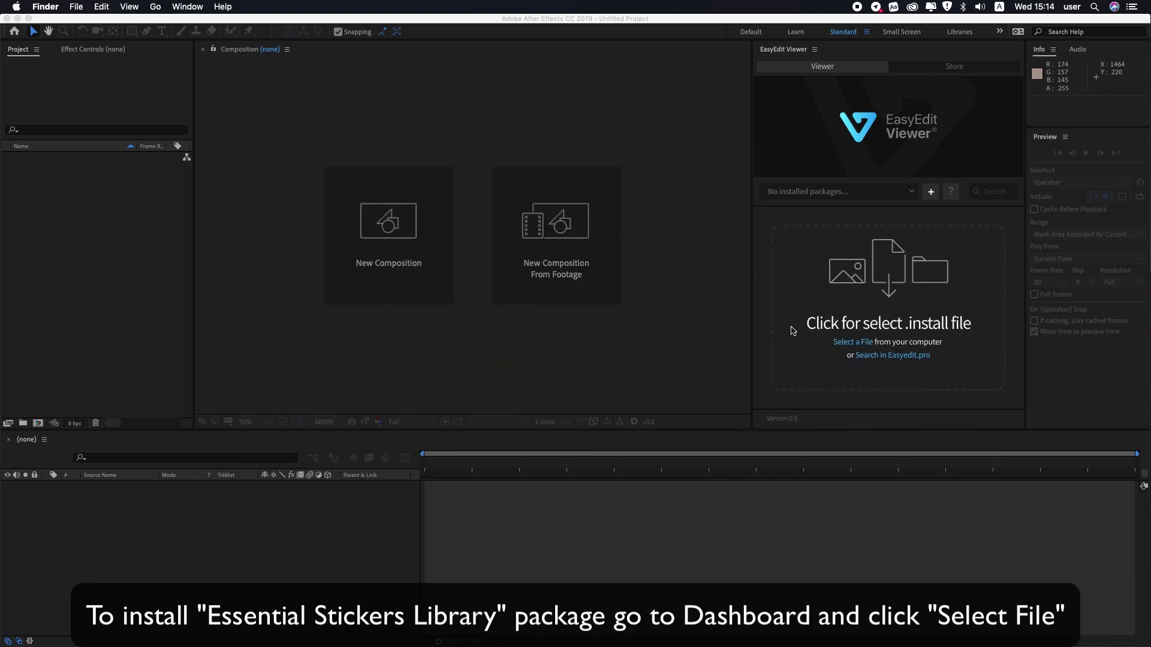
Select the .install package in EasyEdit Viewer, enter the account e-mail, and paste the purchase code.
{"action": "left_click", "coordinate": [859, 343]}
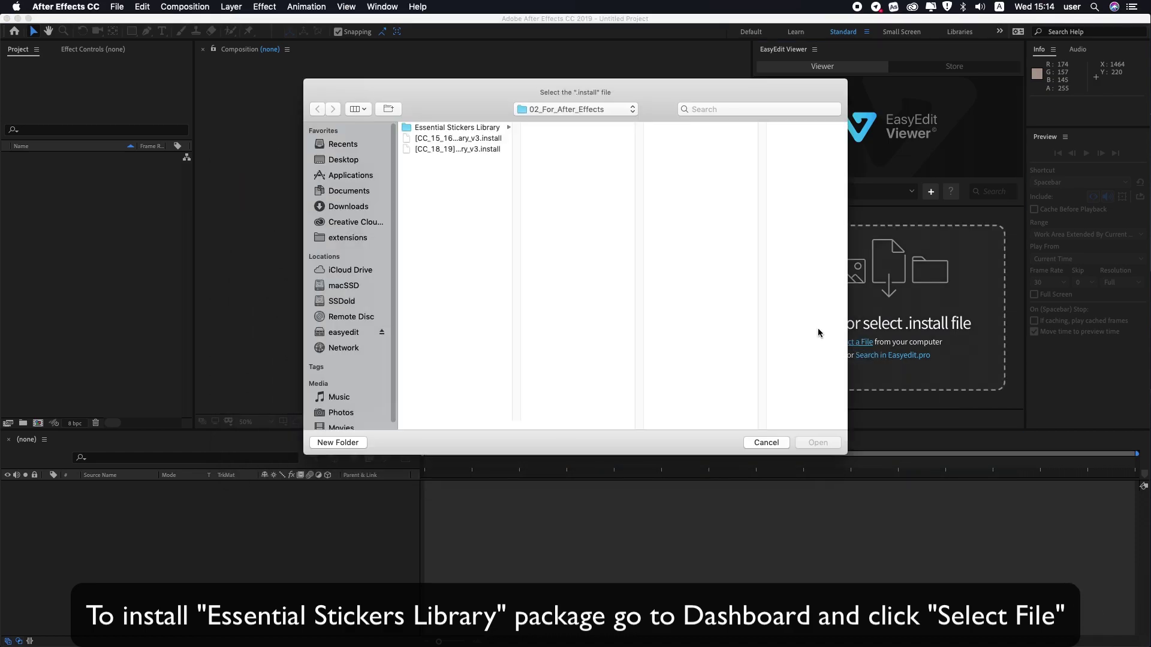
{"action": "double_click", "coordinate": [451, 150]}
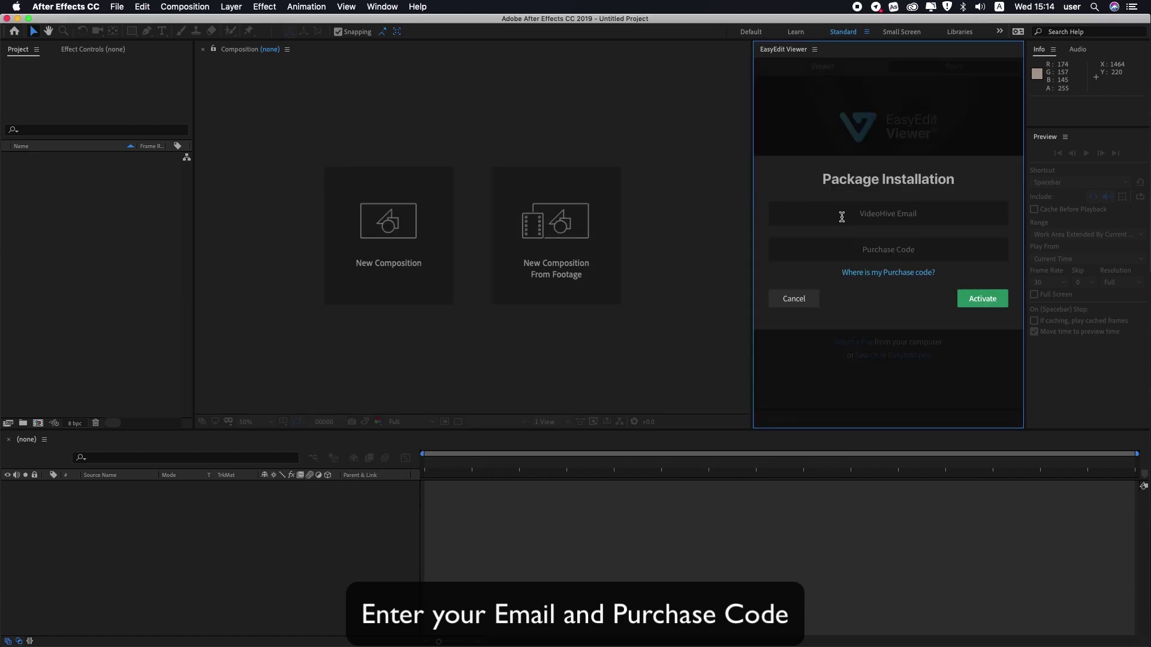
{"action": "left_click", "coordinate": [921, 213]}
{"action": "left_click", "coordinate": [929, 248]}
{"action": "key", "text": "super+v"}
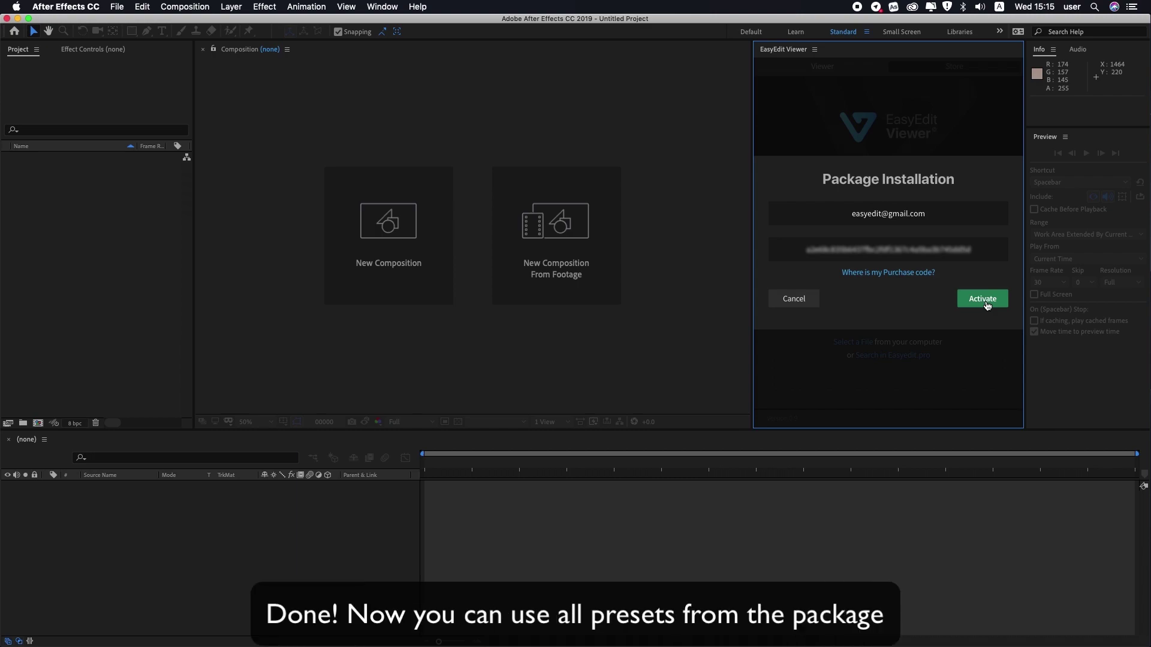
Activate the sticker package, widen the EasyEdit Viewer panel, and browse the 02_LOOKS folder.
{"action": "left_click", "coordinate": [986, 304]}
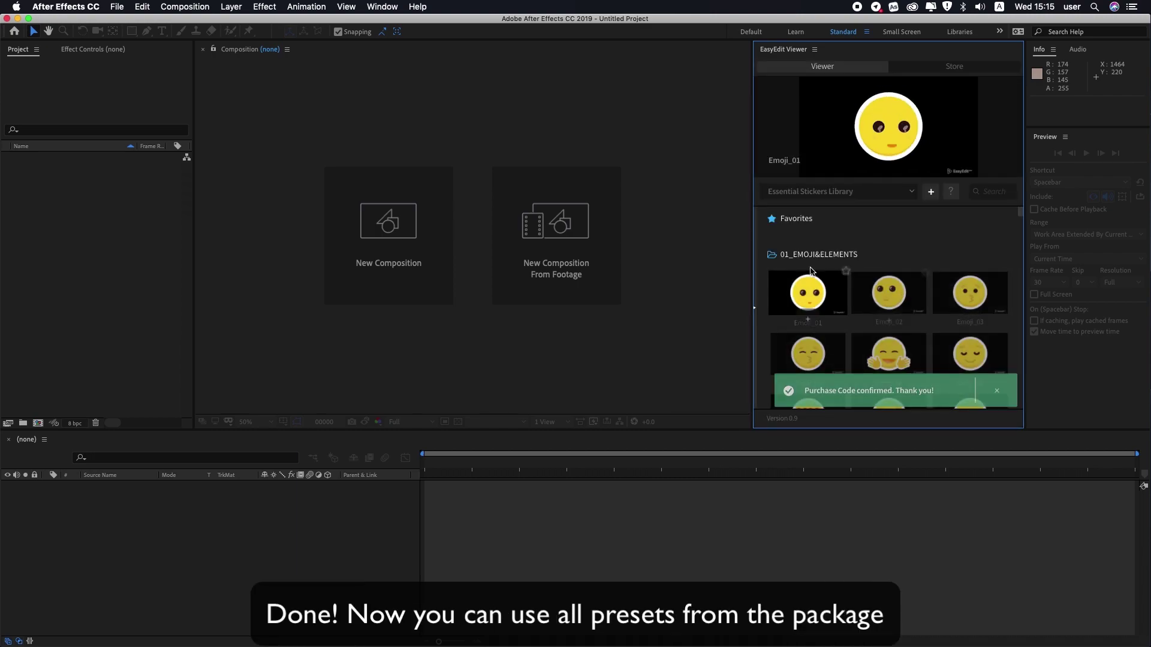
{"action": "left_click_drag", "start_coordinate": [753, 268], "coordinate": [673, 271]}
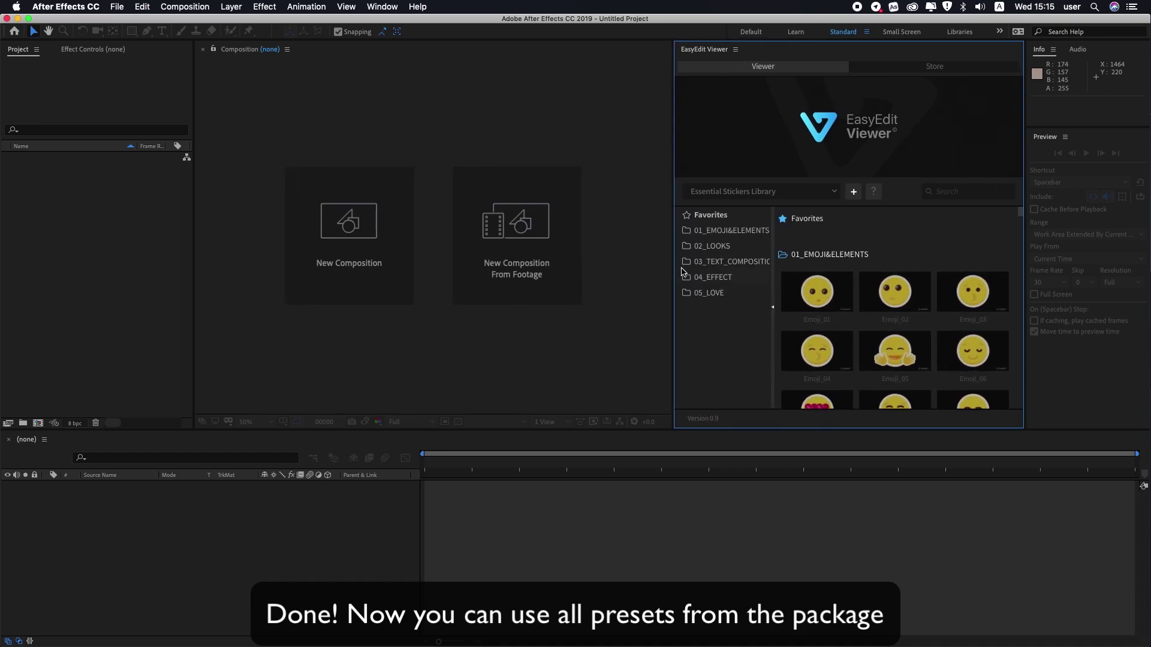
{"action": "scroll", "coordinate": [887, 276], "scroll_direction": "down", "scroll_amount": 1}
{"action": "mouse_move", "coordinate": [893, 282]}
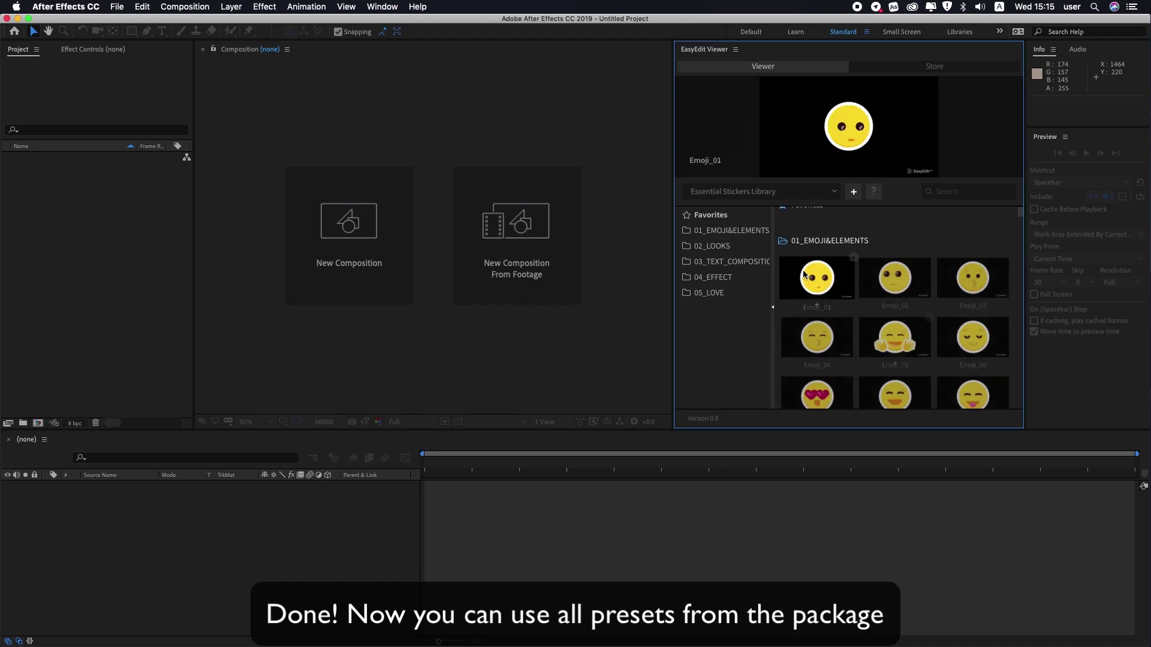
{"action": "left_click", "coordinate": [720, 247]}
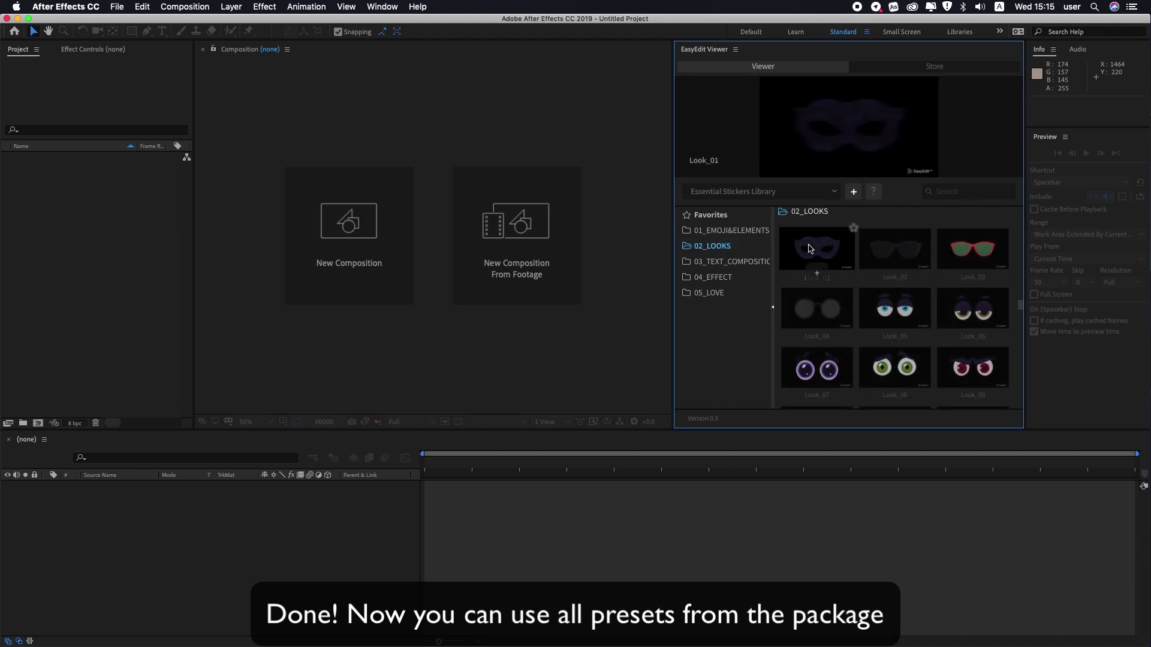
{"action": "mouse_move", "coordinate": [899, 257]}
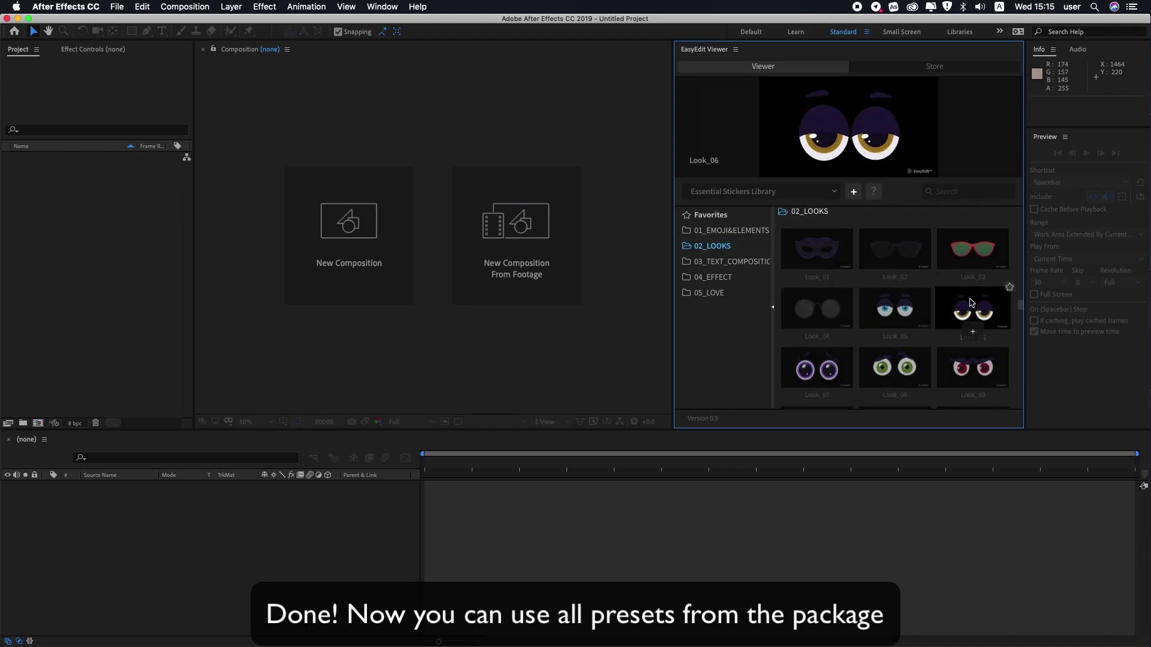
{"action": "mouse_move", "coordinate": [917, 308]}
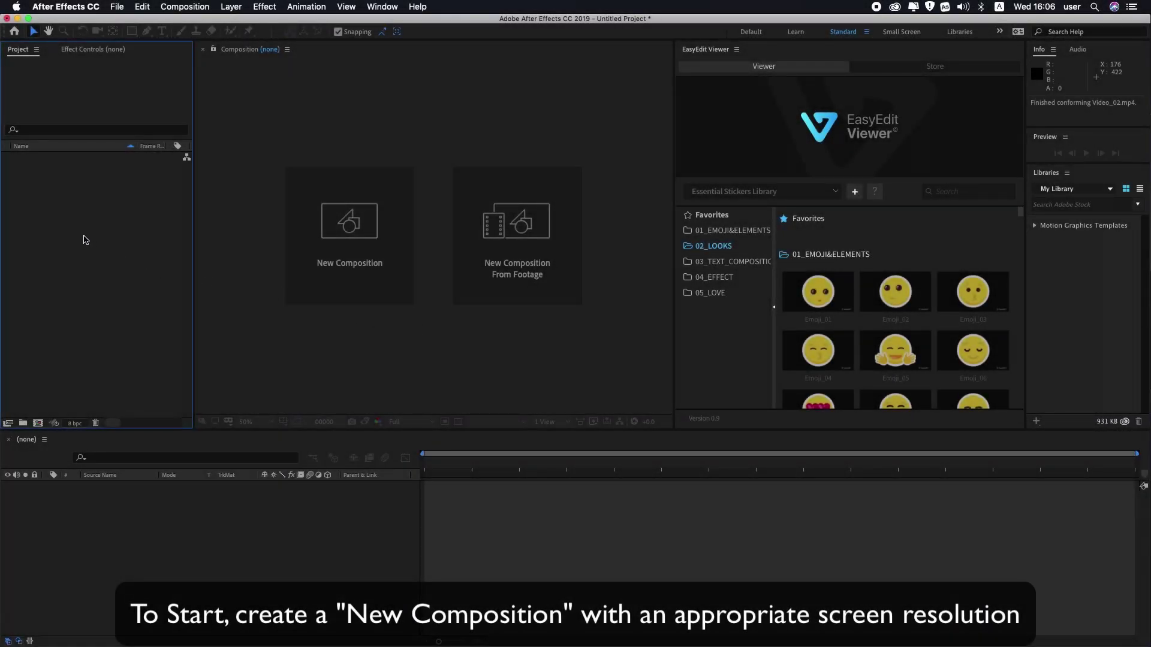
Create a new composition Comp 1 at 1920×1080, 30 fps from the Project panel.
{"action": "right_click", "coordinate": [84, 239]}
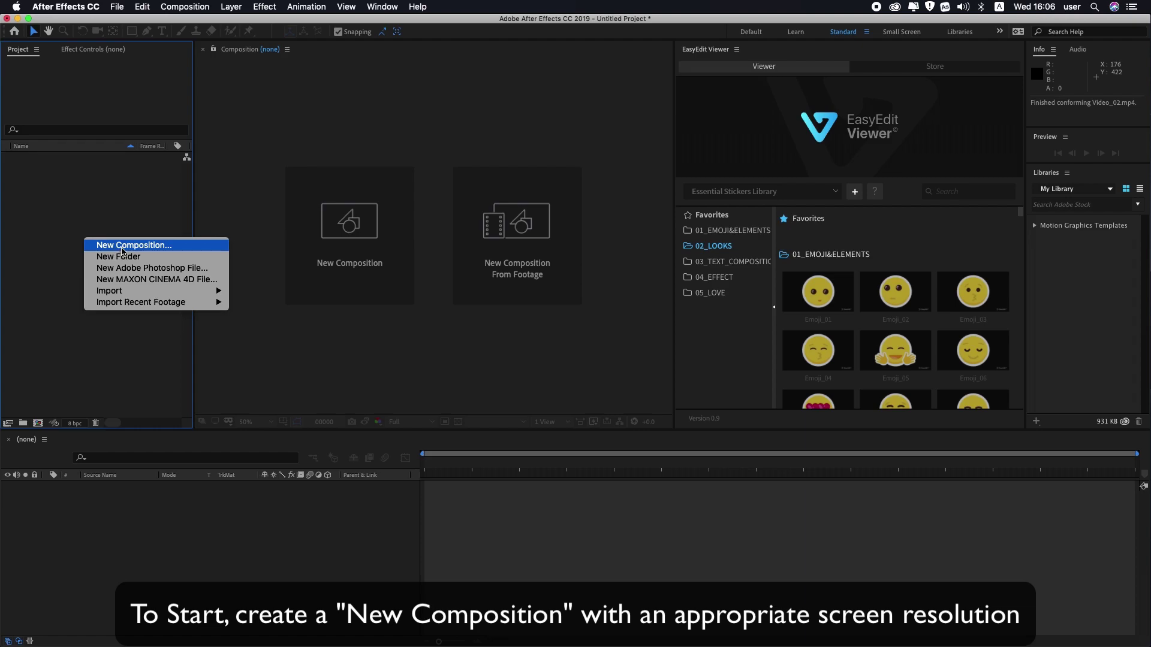
{"action": "left_click", "coordinate": [122, 247]}
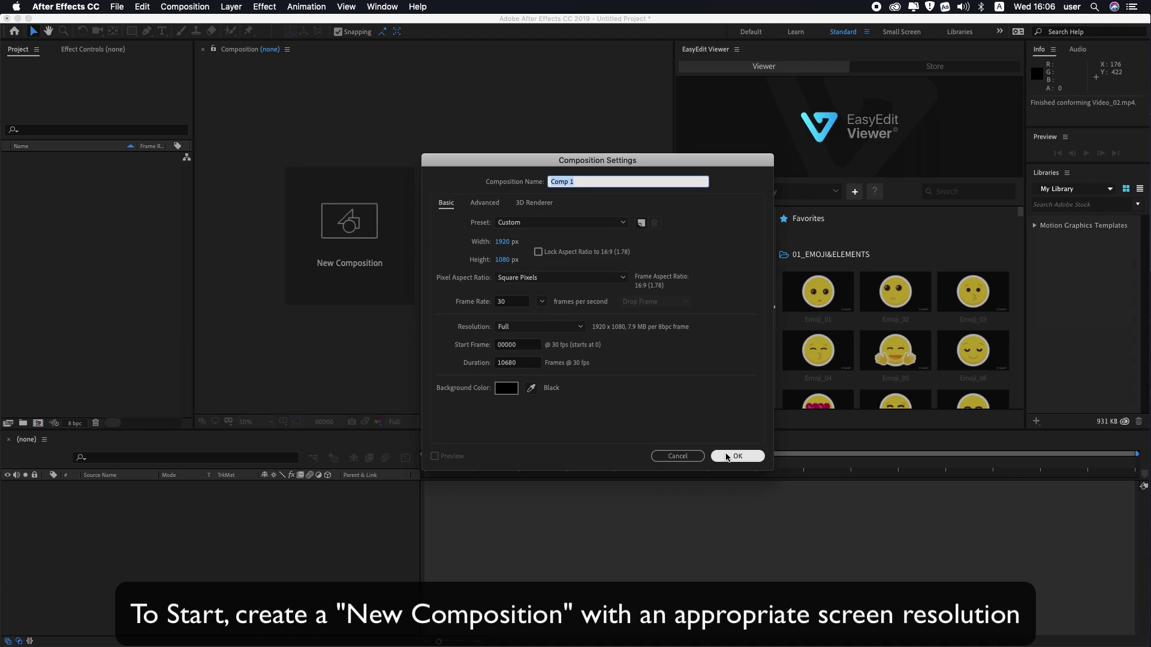
{"action": "left_click", "coordinate": [737, 456]}
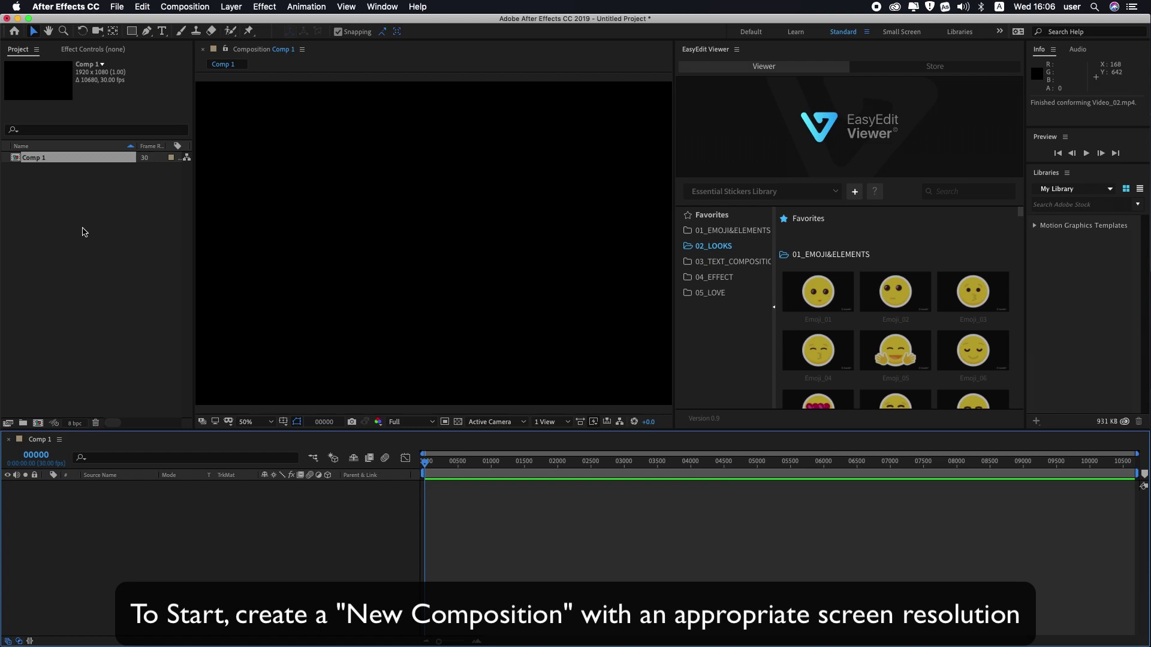
{"action": "left_click", "coordinate": [82, 231]}
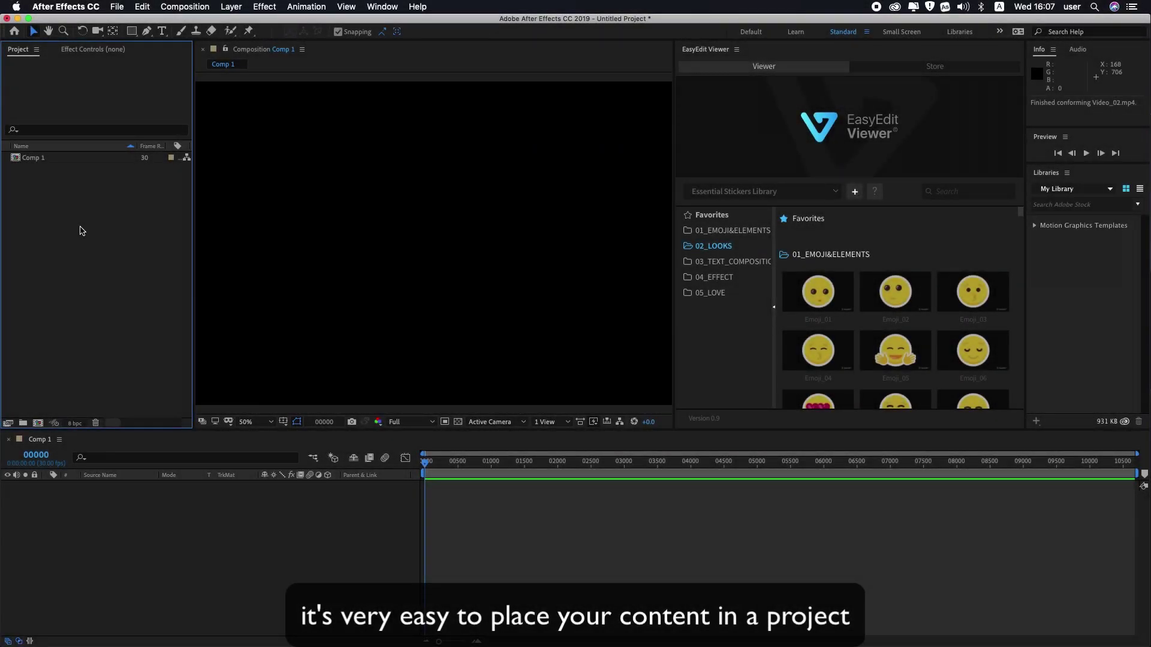
Import Video_02.mp4, place it as a layer in Comp 1, and scrub through it.
{"action": "right_click", "coordinate": [82, 230]}
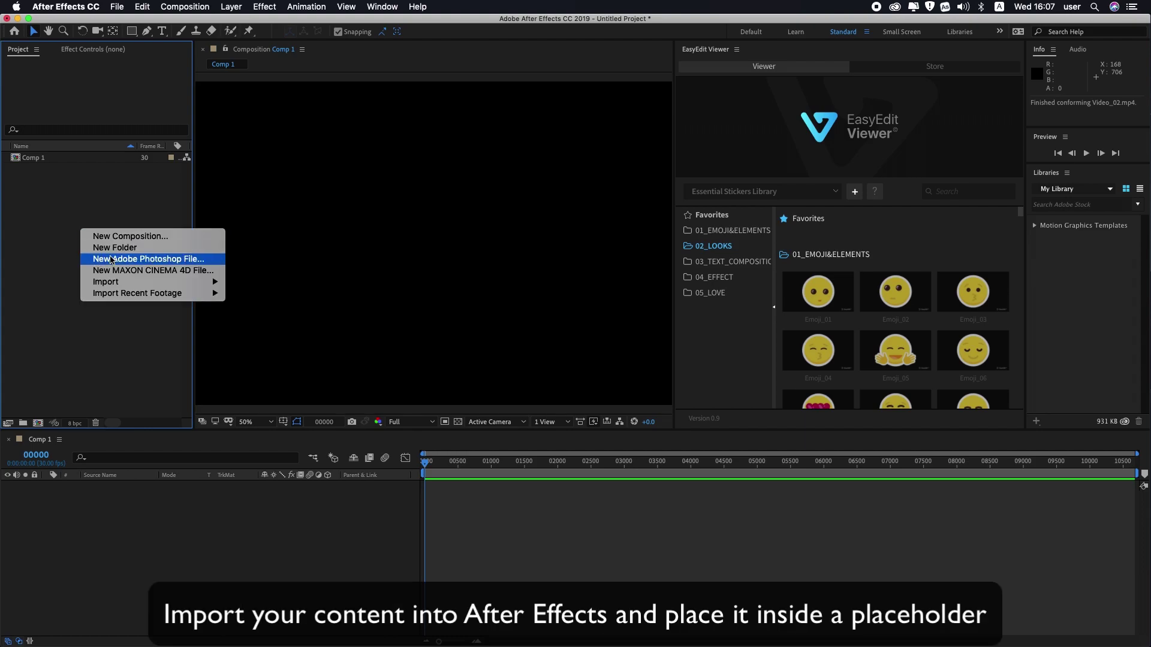
{"action": "mouse_move", "coordinate": [152, 286]}
{"action": "left_click", "coordinate": [247, 283]}
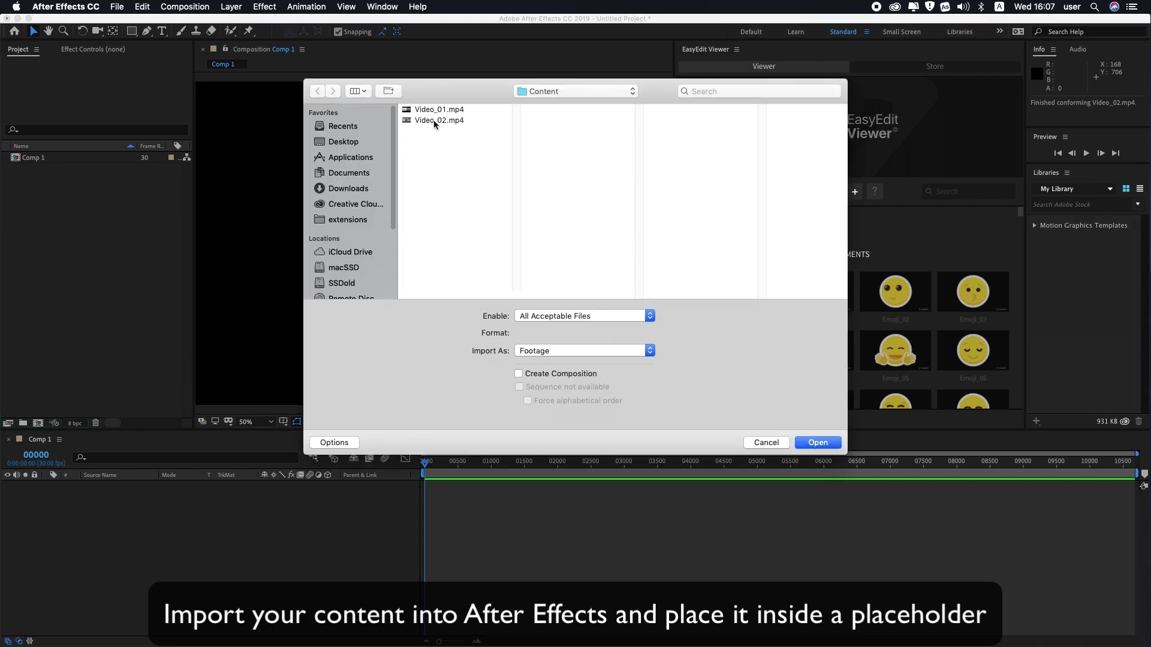
{"action": "double_click", "coordinate": [429, 122]}
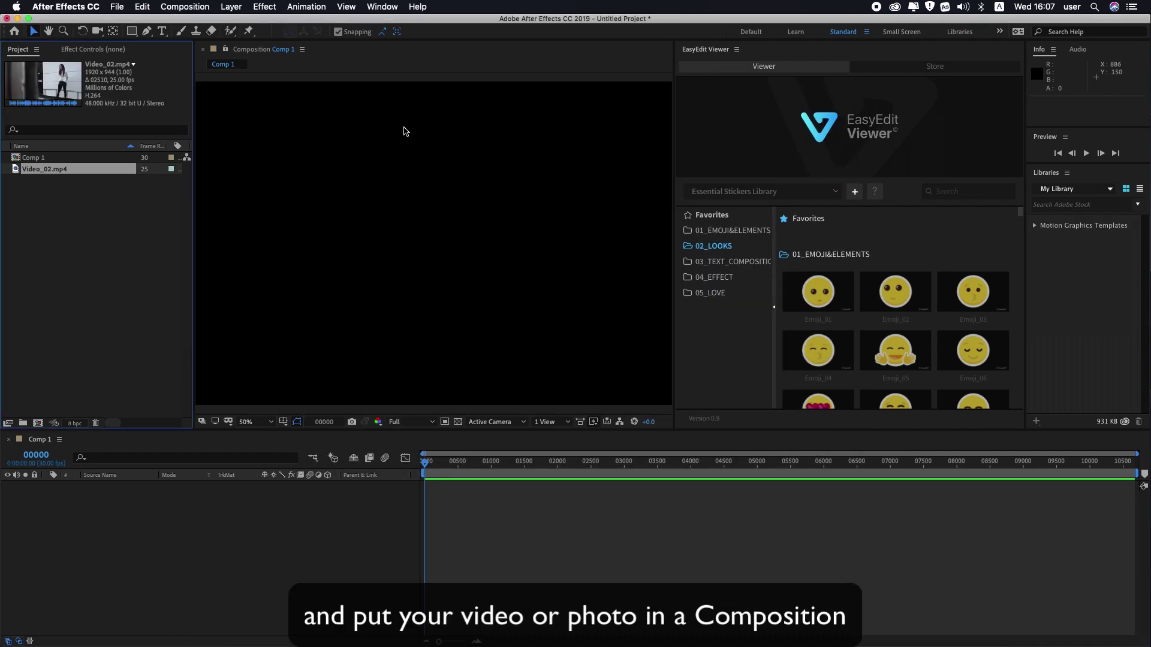
{"action": "left_click_drag", "start_coordinate": [50, 173], "coordinate": [93, 523]}
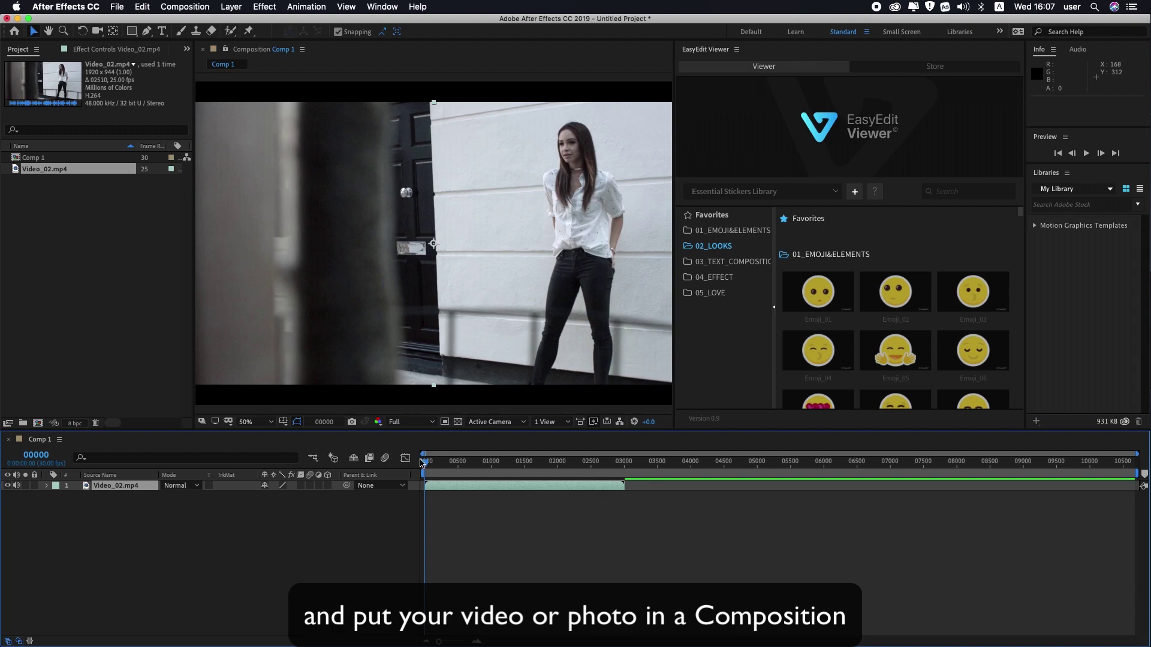
{"action": "left_click_drag", "start_coordinate": [426, 466], "coordinate": [510, 465]}
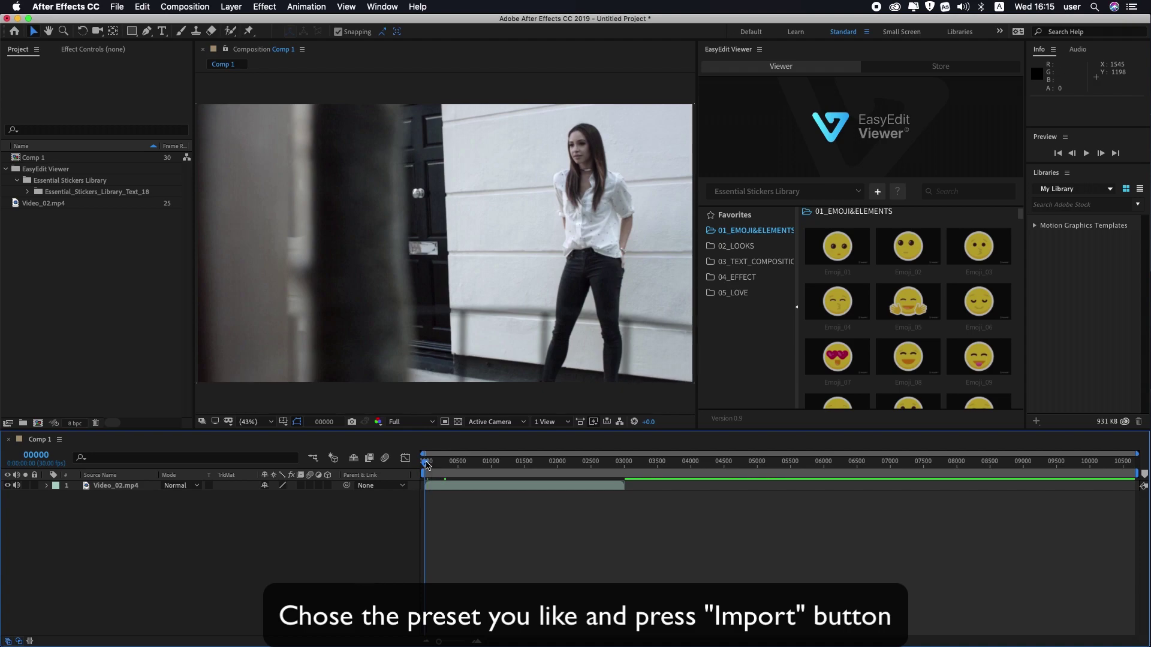
Import the Text_18 'Hello MY BOOKS REVIEW' sticker from 03_TEXT_COMPOSITION into Comp 1 and preview playback.
{"action": "left_click", "coordinate": [431, 465]}
{"action": "left_click_drag", "start_coordinate": [430, 465], "coordinate": [425, 466]}
{"action": "left_click", "coordinate": [743, 263]}
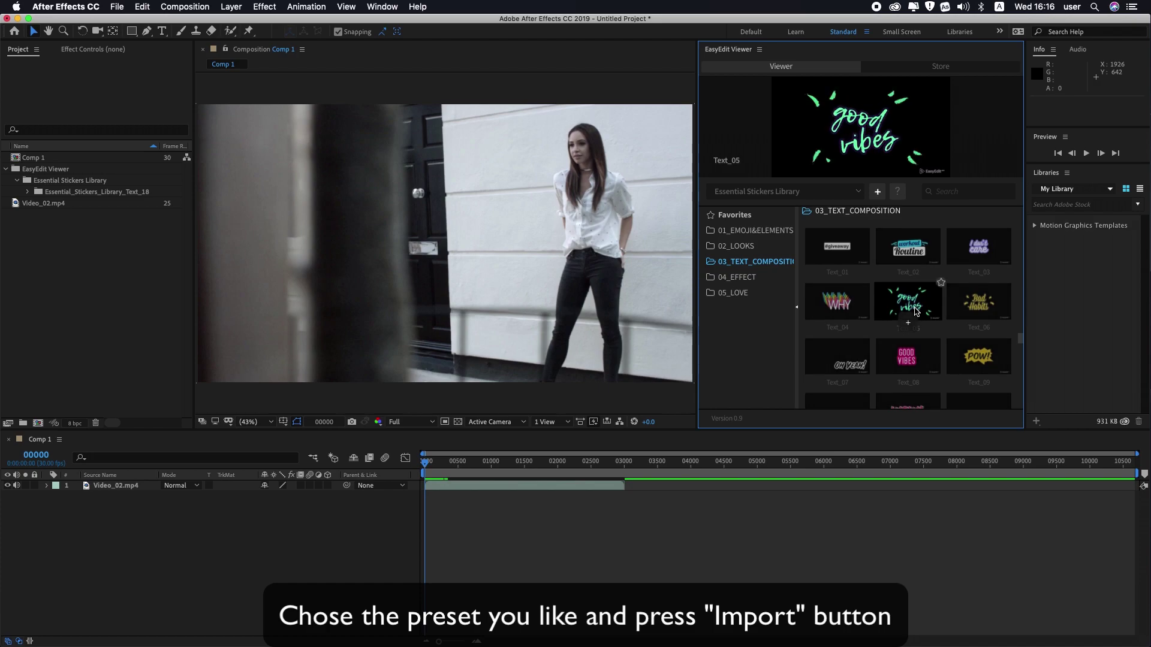
{"action": "mouse_move", "coordinate": [916, 311]}
{"action": "scroll", "coordinate": [916, 312], "scroll_direction": "down", "scroll_amount": 1}
{"action": "scroll", "coordinate": [916, 311], "scroll_direction": "down", "scroll_amount": 5}
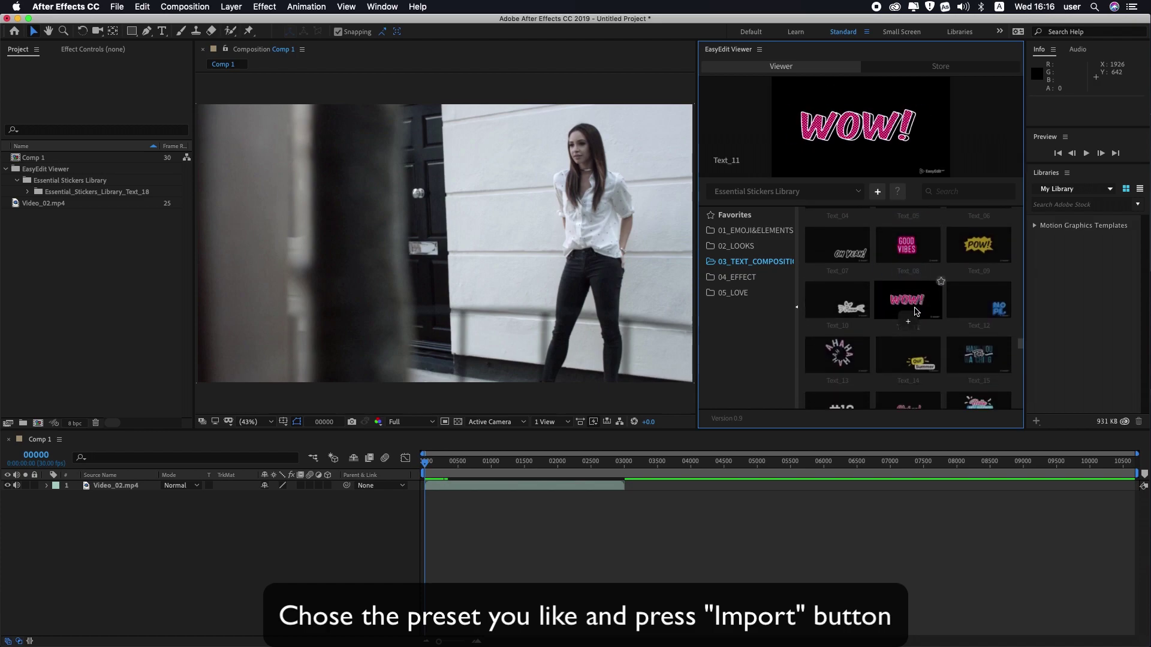
{"action": "scroll", "coordinate": [916, 311], "scroll_direction": "down", "scroll_amount": 4}
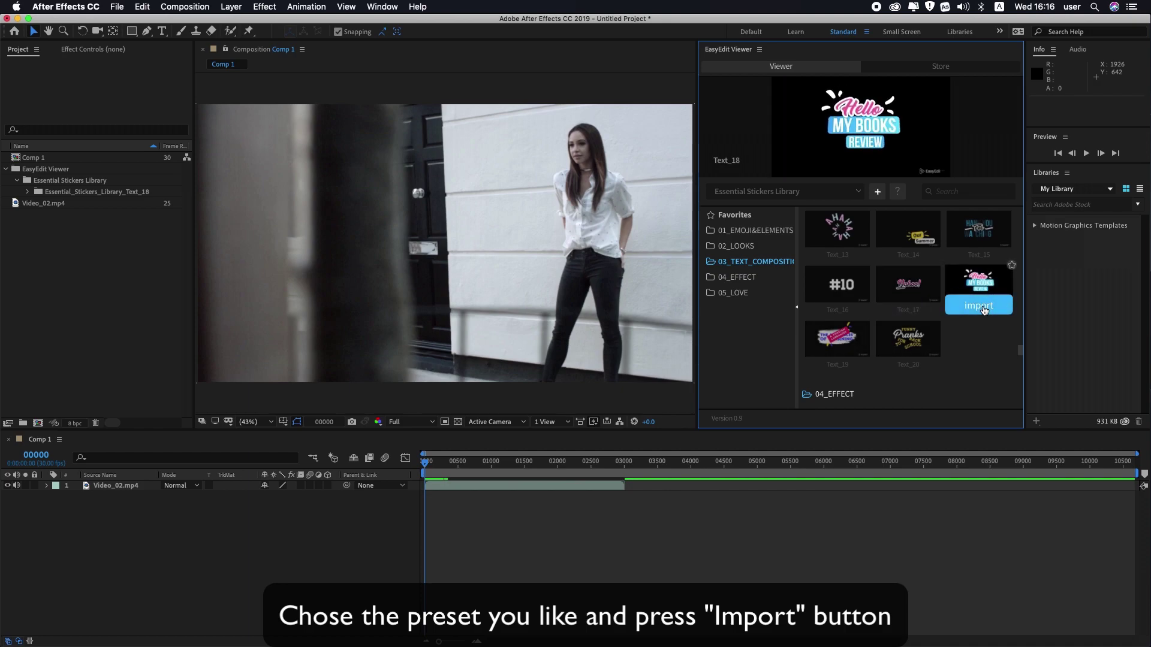
{"action": "left_click", "coordinate": [983, 309]}
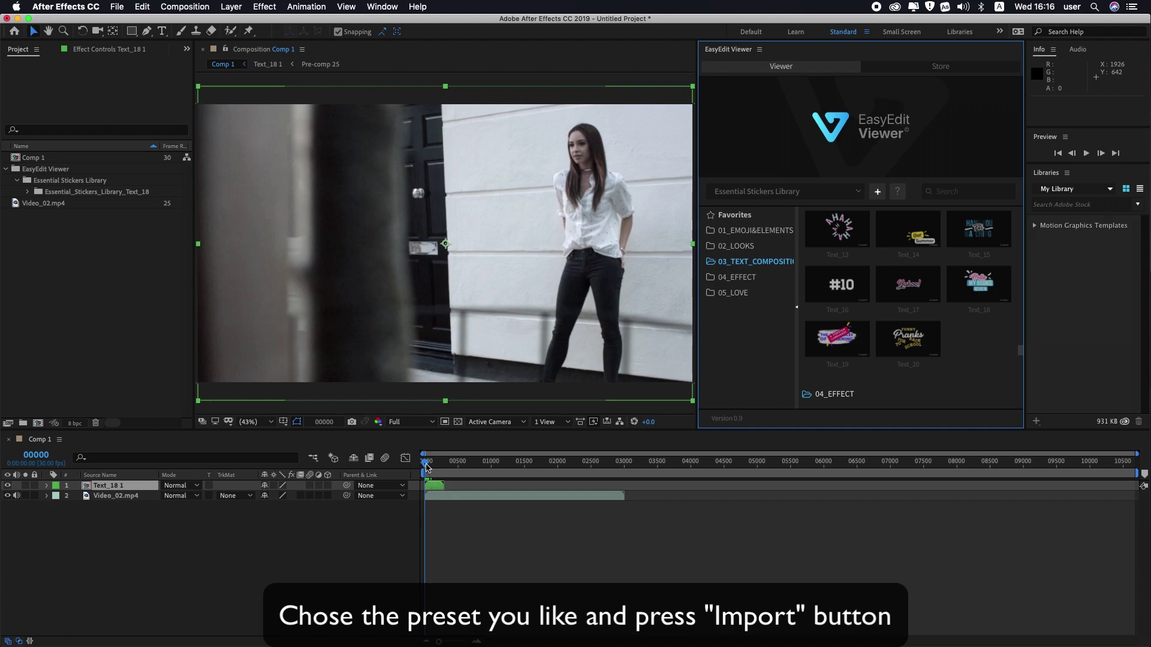
{"action": "key", "text": "space"}
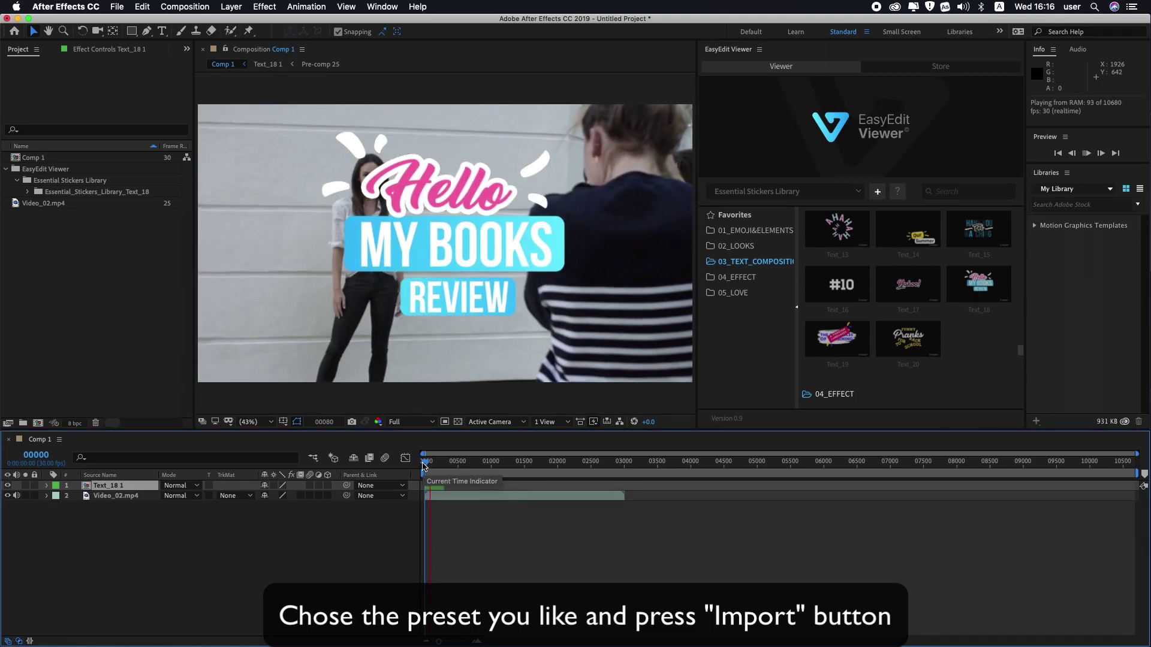
{"action": "key", "text": "space"}
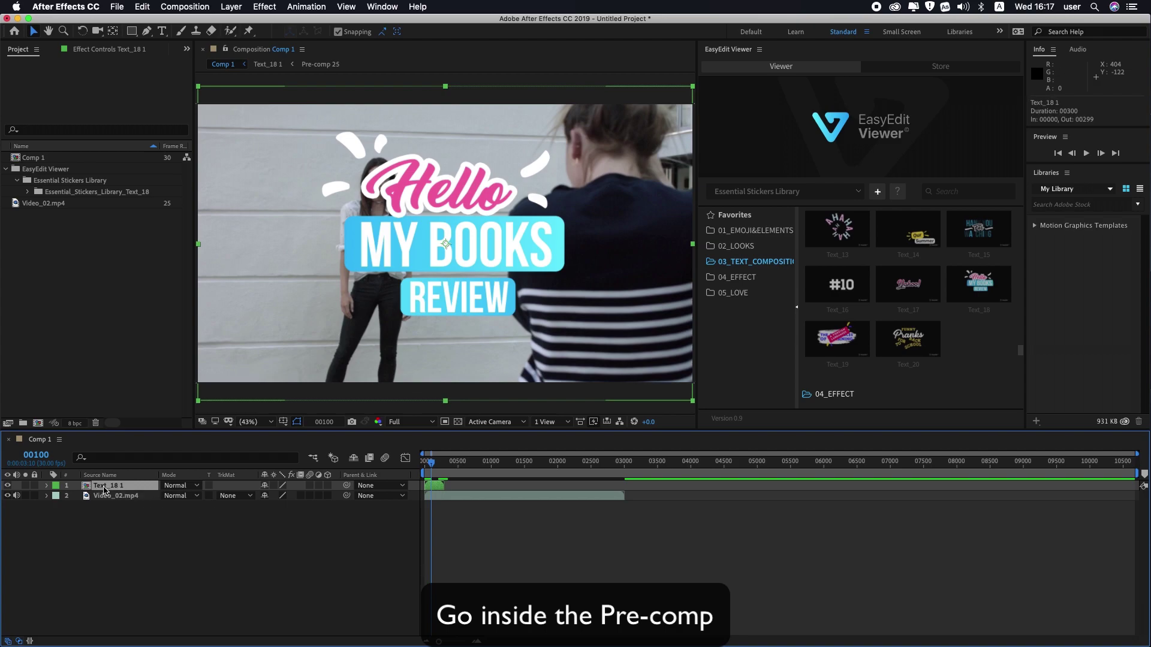
Open the Text_18 1 pre-comp and show its text, colour and size settings in Essential Graphics.
{"action": "double_click", "coordinate": [104, 488]}
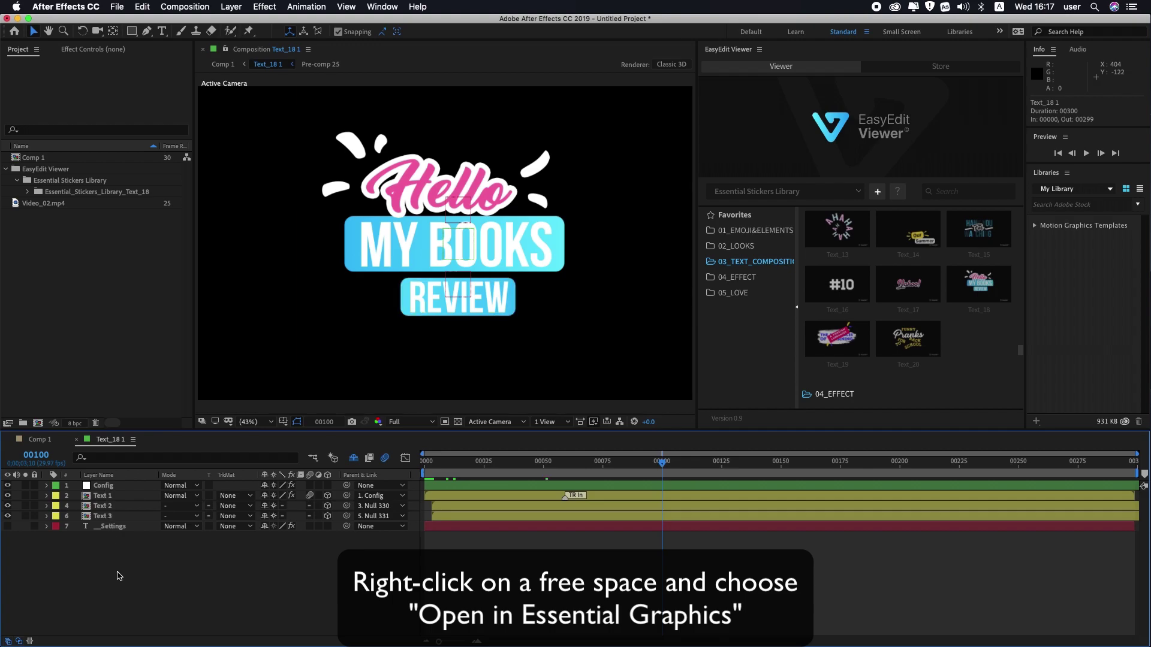
{"action": "right_click", "coordinate": [115, 575]}
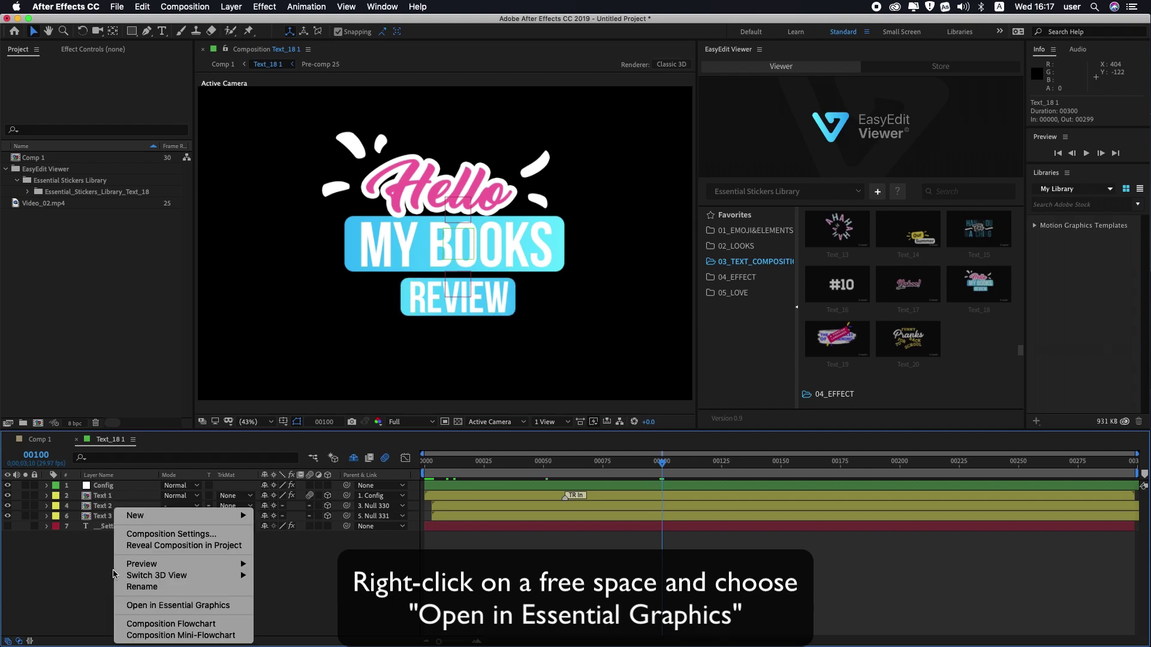
{"action": "left_click", "coordinate": [175, 606]}
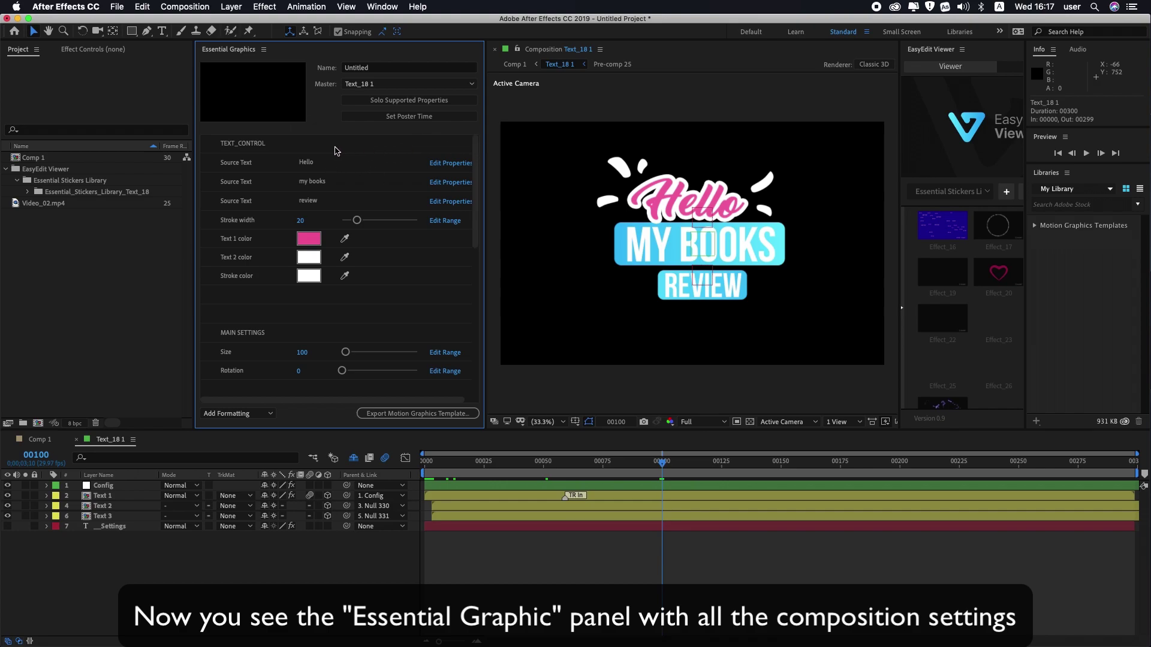
Replace the sticker's Hello / MY BOOKS / REVIEW texts with it's, my beauty and - blog -.
{"action": "left_click", "coordinate": [311, 164]}
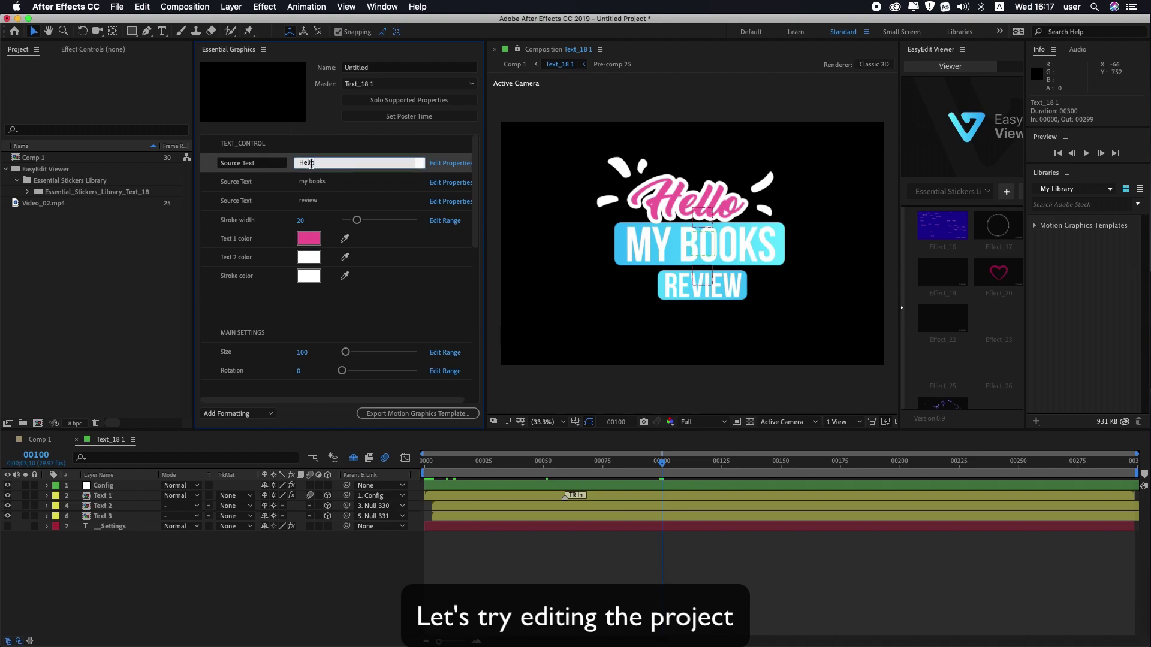
{"action": "left_click_drag", "start_coordinate": [311, 164], "coordinate": [293, 164]}
{"action": "type", "text": "it's"}
{"action": "left_click", "coordinate": [334, 187]}
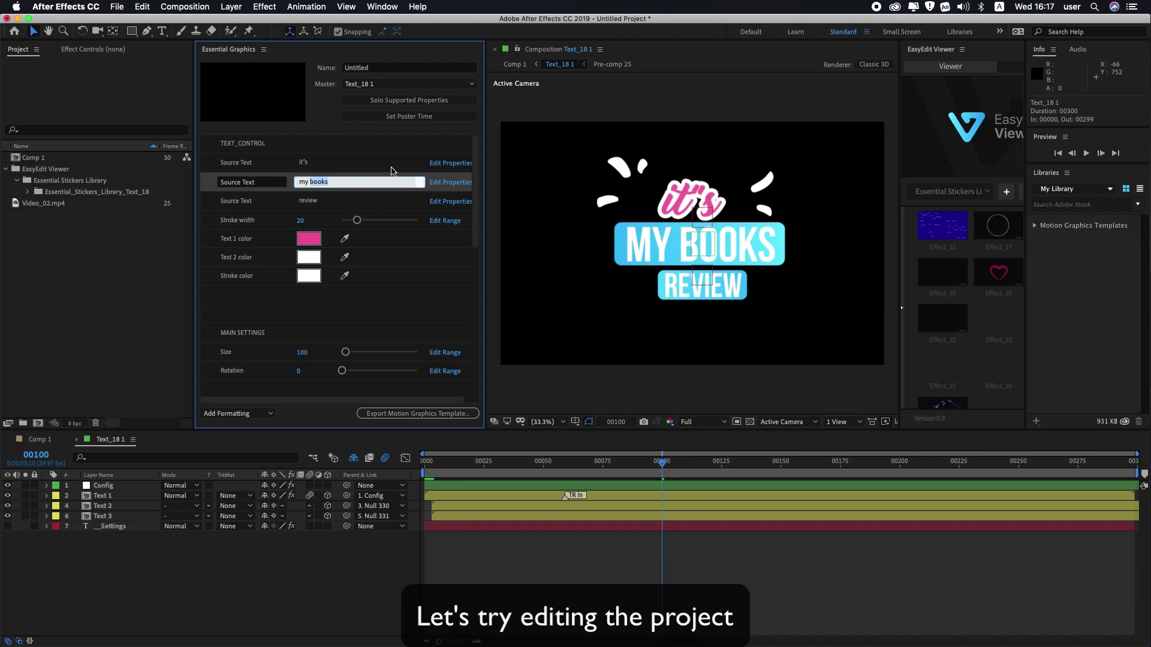
{"action": "type", "text": "beauty"}
{"action": "left_click", "coordinate": [322, 201]}
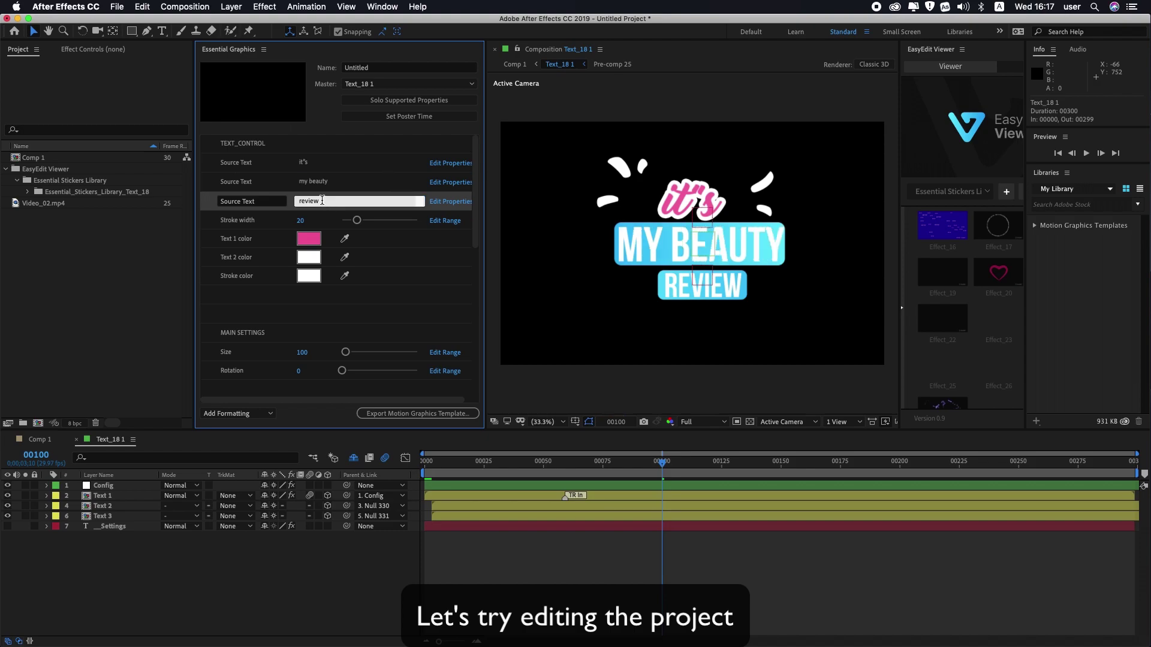
{"action": "left_click_drag", "start_coordinate": [322, 202], "coordinate": [290, 201]}
{"action": "type", "text": "- blog -"}
{"action": "left_click", "coordinate": [460, 234]}
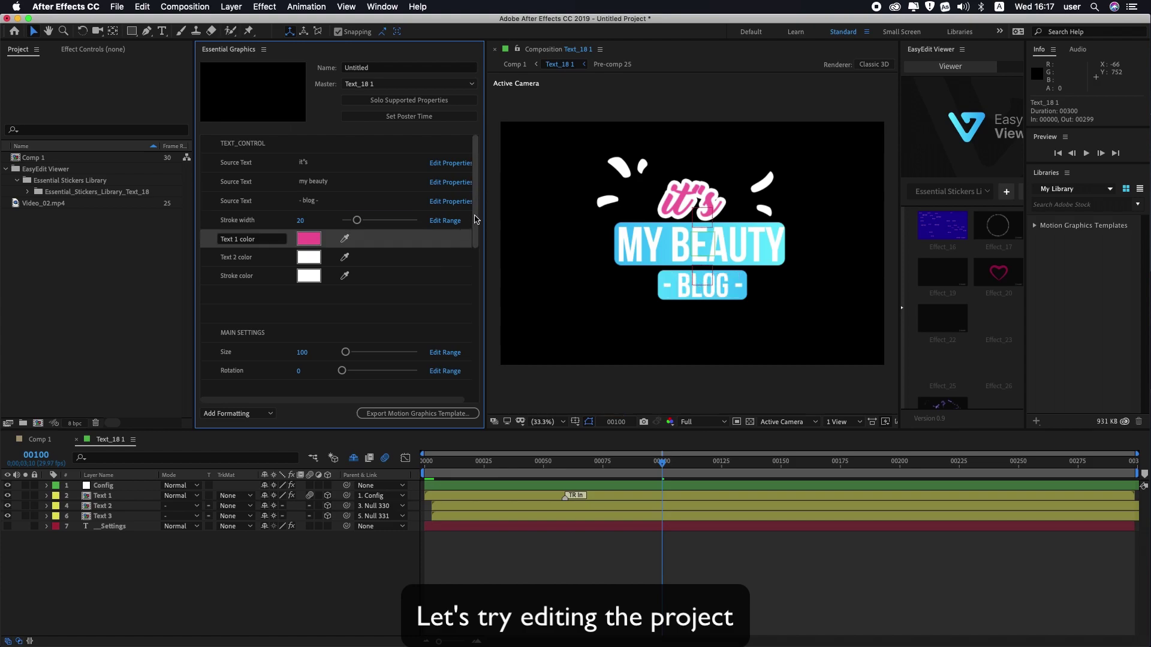
Widen the blue box behind MY BEAUTY.
{"action": "scroll", "coordinate": [473, 231], "scroll_direction": "down", "scroll_amount": 3}
{"action": "scroll", "coordinate": [473, 238], "scroll_direction": "down", "scroll_amount": 5}
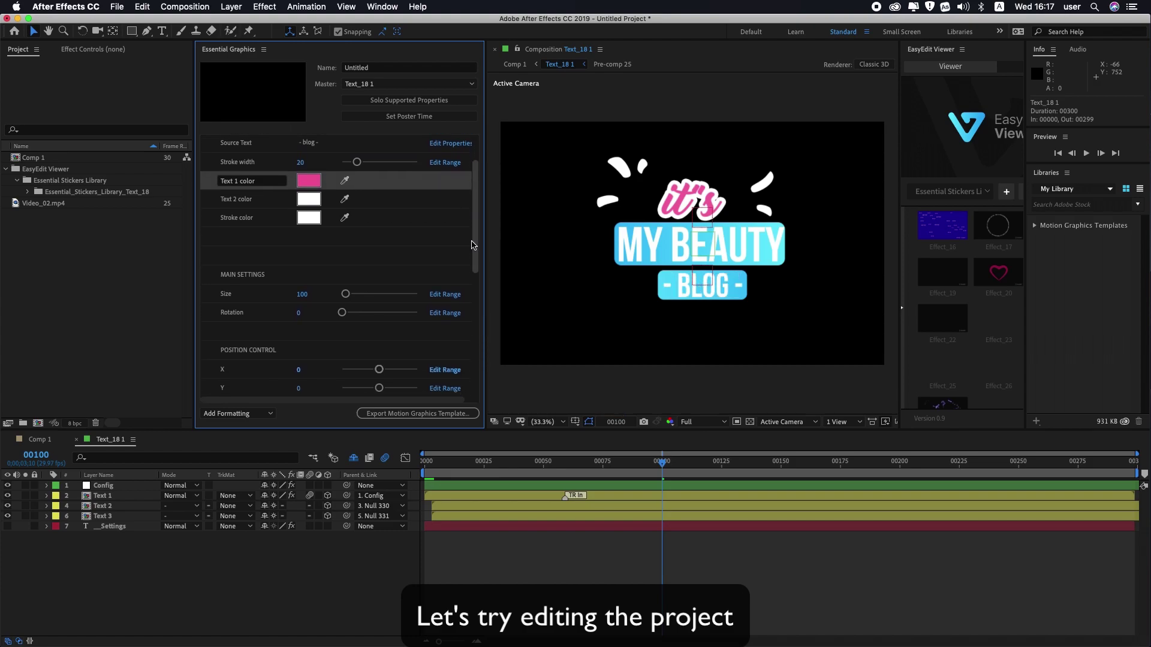
{"action": "scroll", "coordinate": [468, 270], "scroll_direction": "down", "scroll_amount": 7}
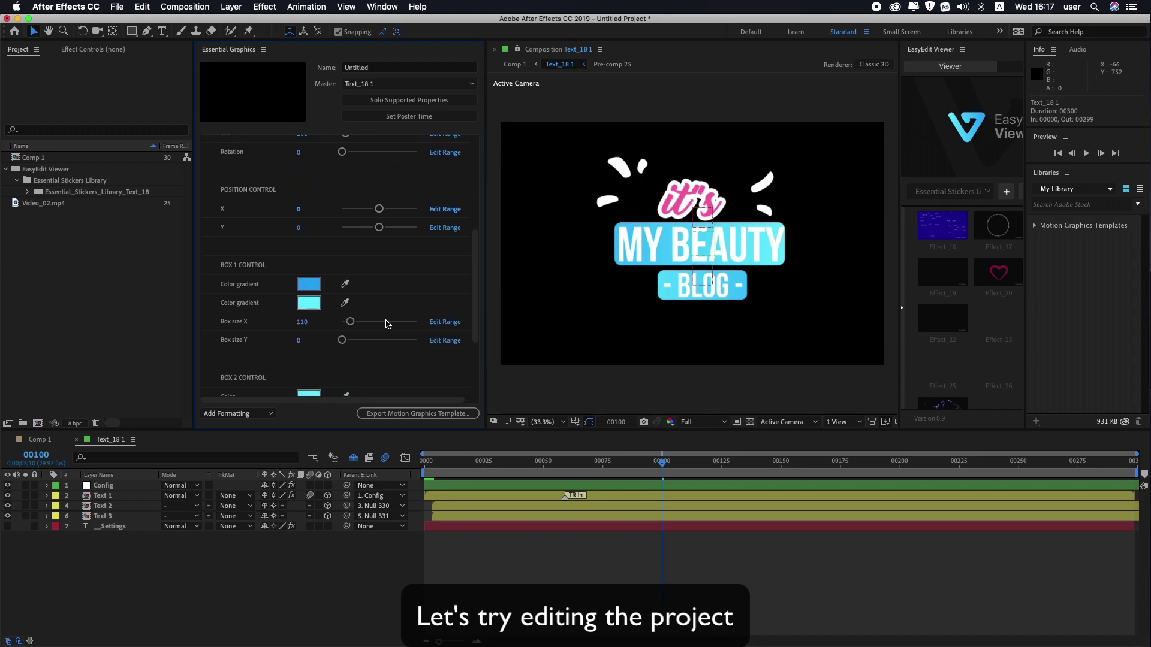
{"action": "left_click_drag", "start_coordinate": [351, 323], "coordinate": [362, 323]}
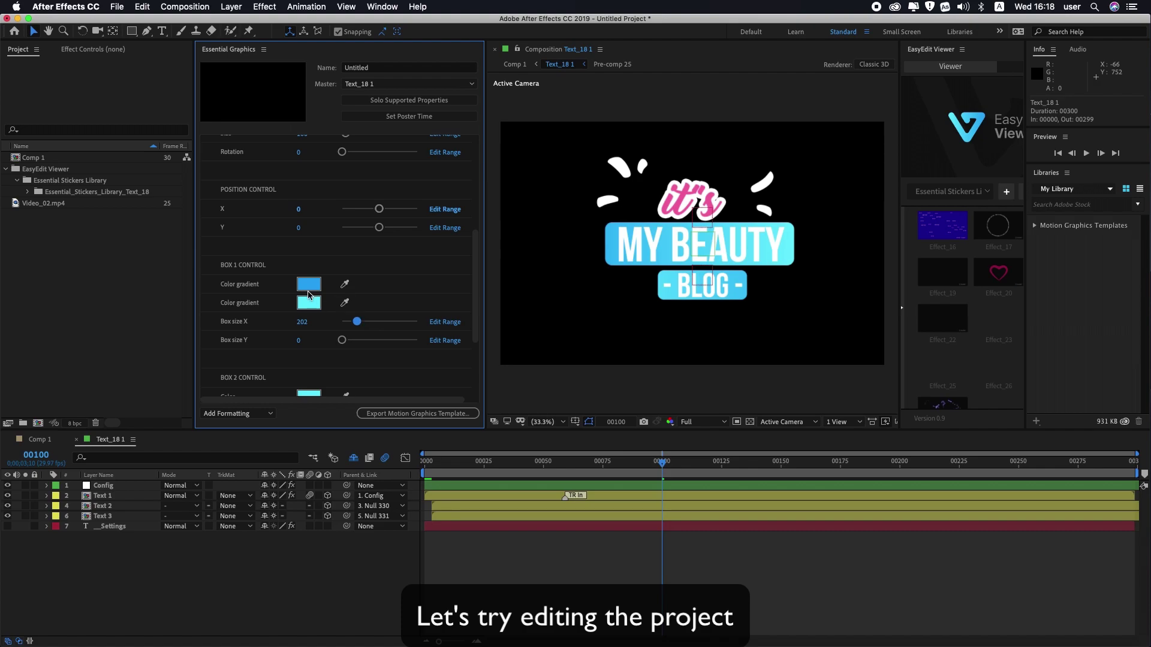
Shift Box 1's first gradient colour toward mint-green cyan.
{"action": "left_click", "coordinate": [306, 285]}
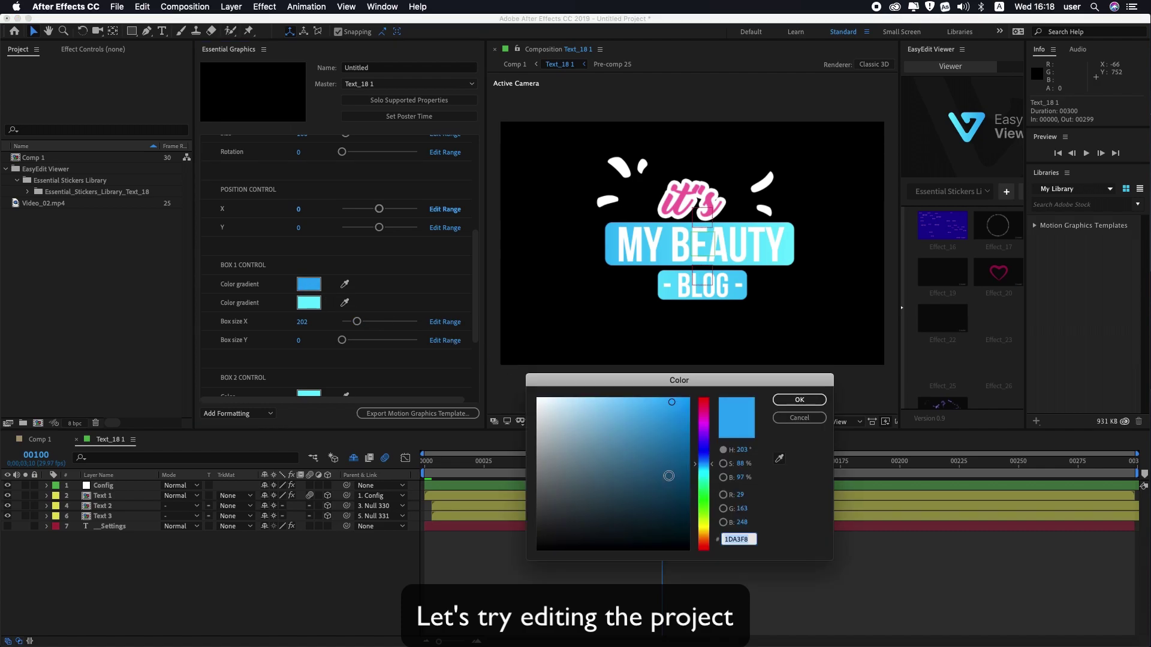
{"action": "left_click_drag", "start_coordinate": [707, 469], "coordinate": [706, 479]}
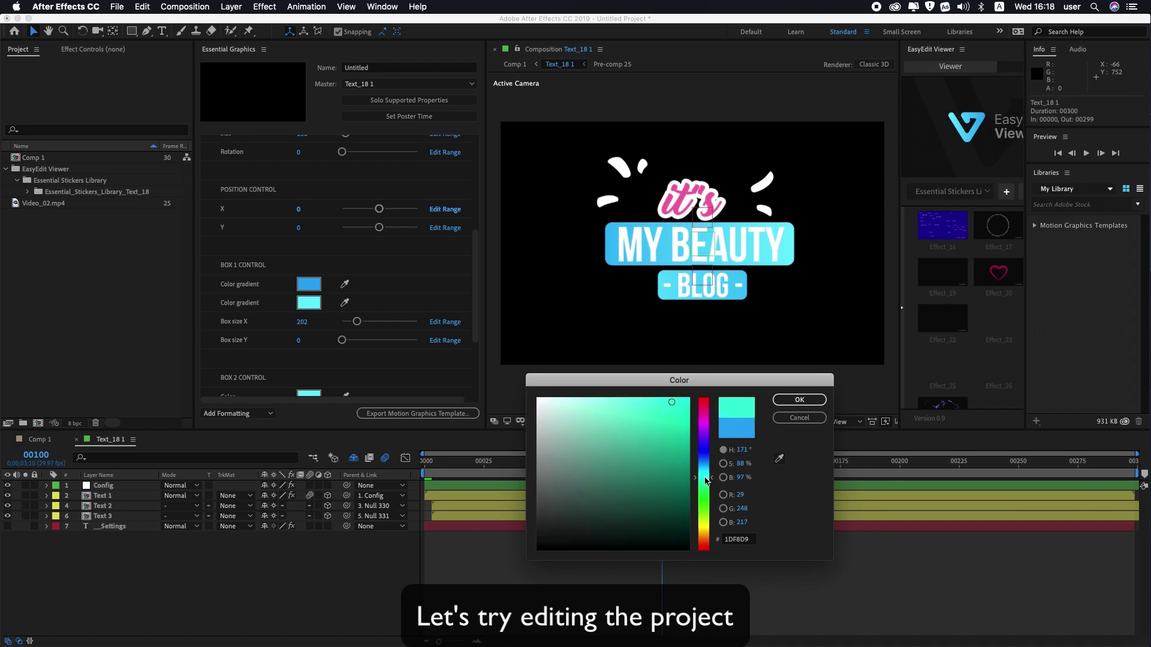
{"action": "left_click", "coordinate": [797, 400]}
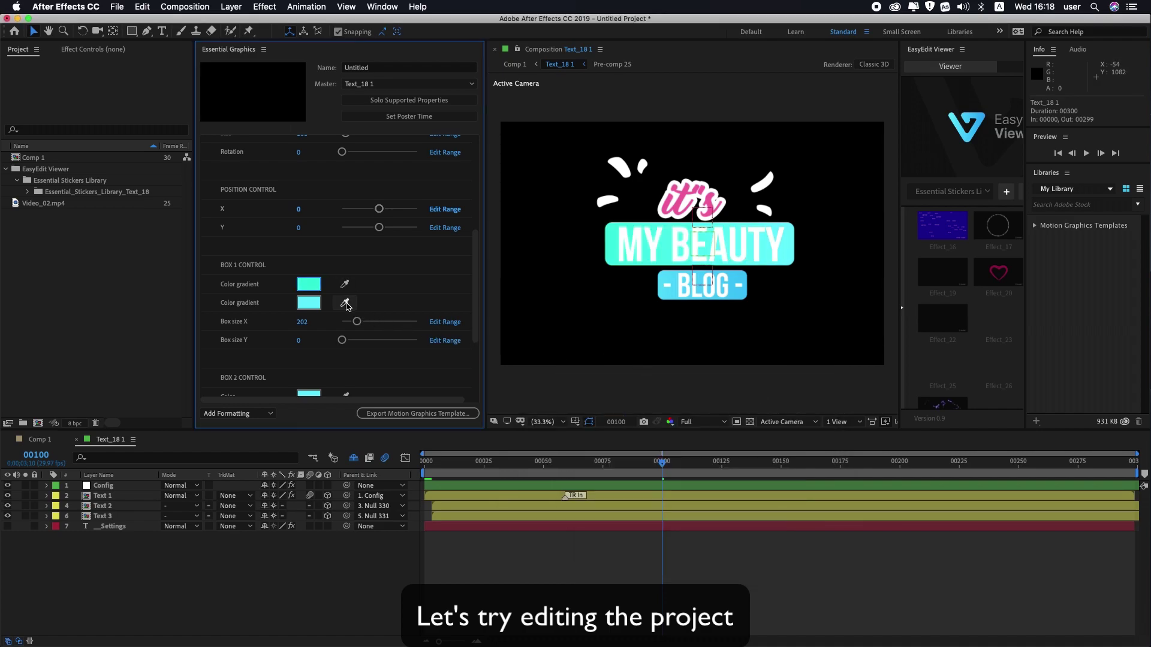
Set Box 1's second gradient colour to blue.
{"action": "left_click", "coordinate": [346, 304]}
{"action": "left_click", "coordinate": [305, 286]}
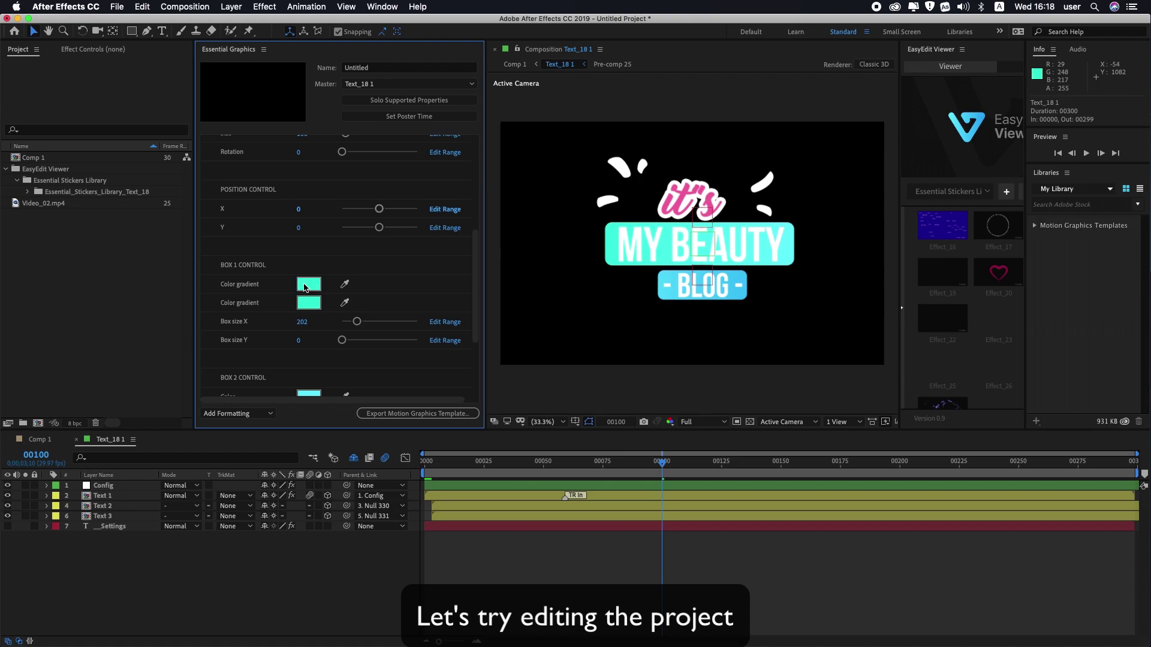
{"action": "left_click", "coordinate": [305, 302]}
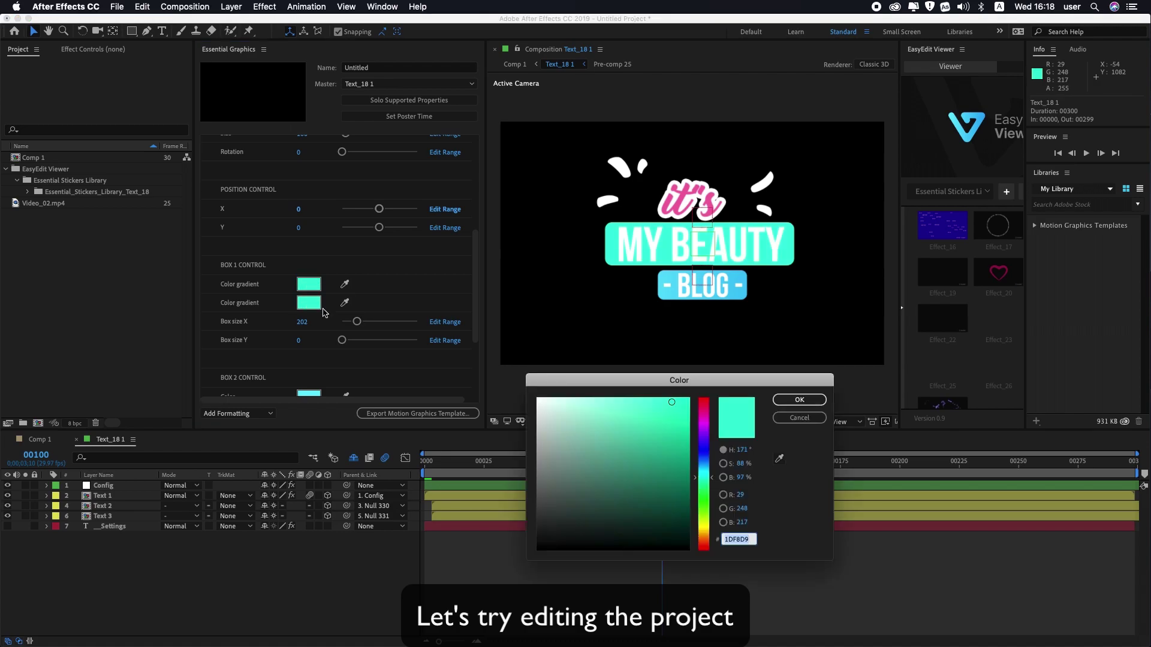
{"action": "left_click", "coordinate": [699, 450]}
{"action": "left_click", "coordinate": [799, 400]}
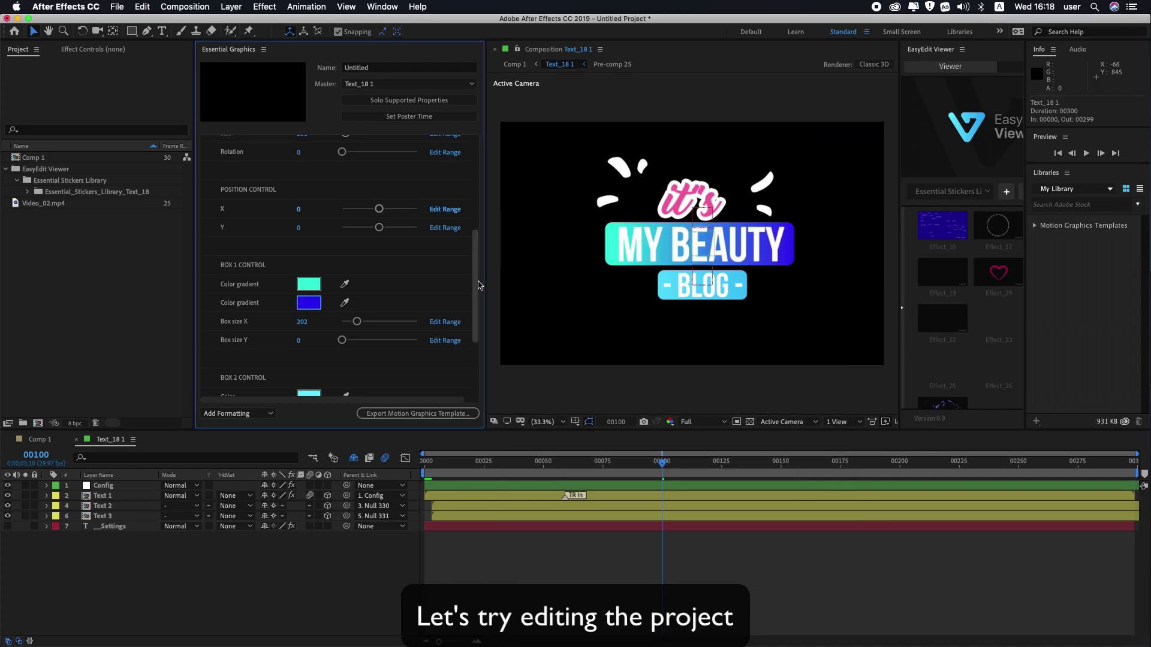
Copy Box 1's mint and blue into Box 2, and set lines to -6 left, -29 right.
{"action": "left_click_drag", "start_coordinate": [477, 285], "coordinate": [478, 312]}
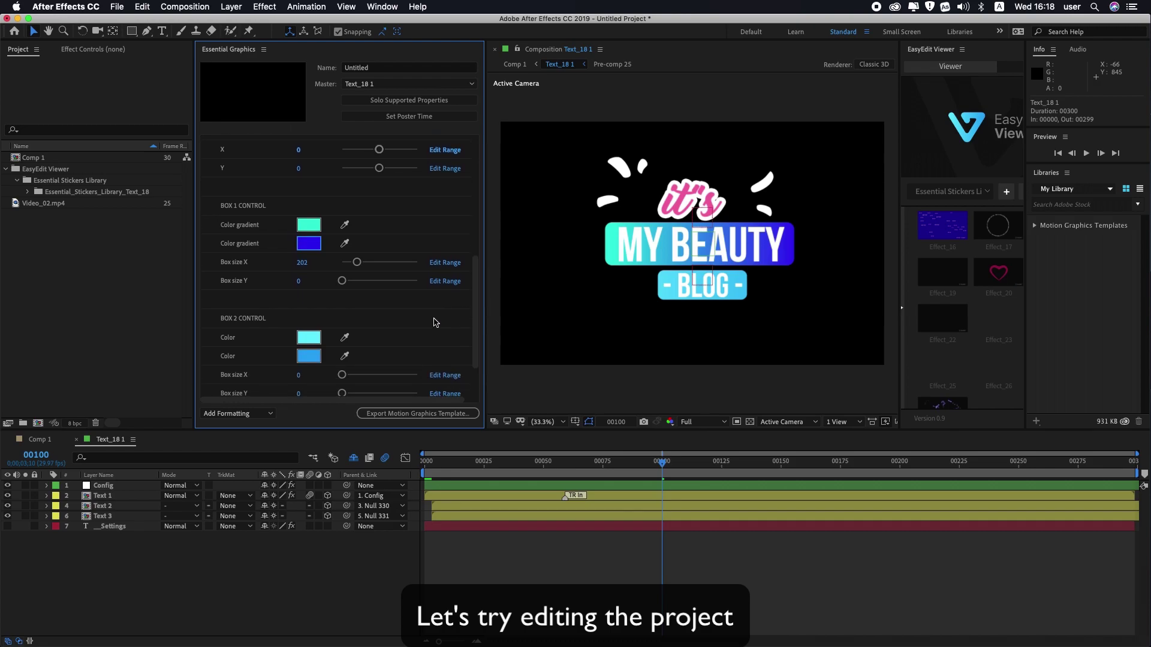
{"action": "left_click", "coordinate": [344, 338]}
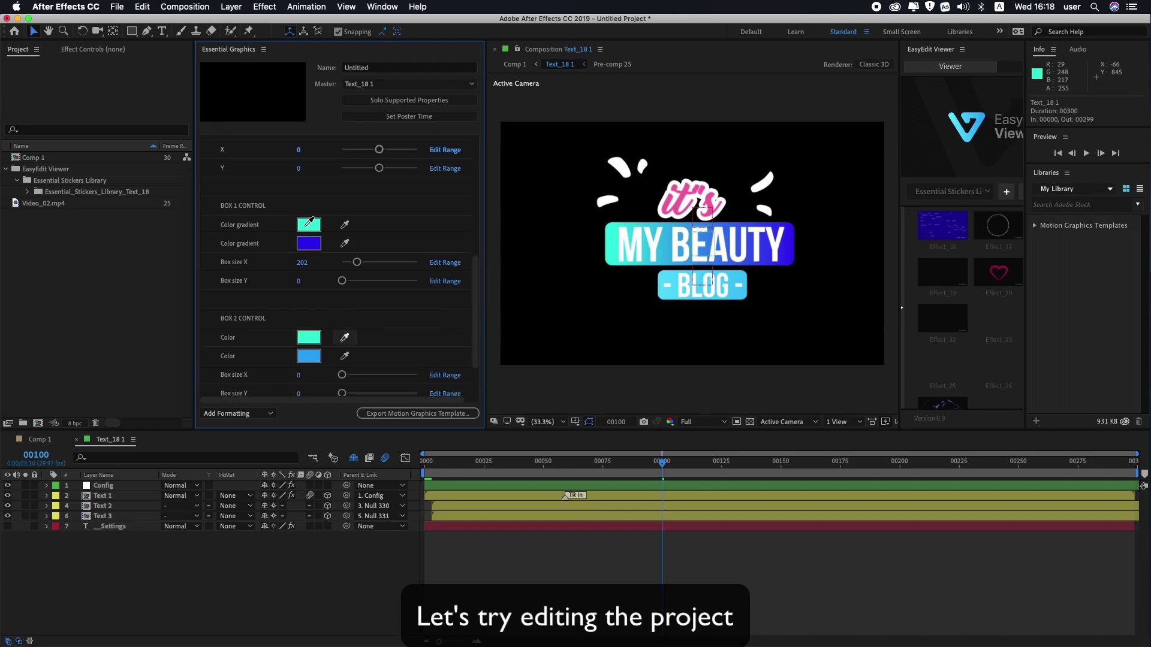
{"action": "left_click", "coordinate": [307, 228]}
{"action": "left_click", "coordinate": [345, 356]}
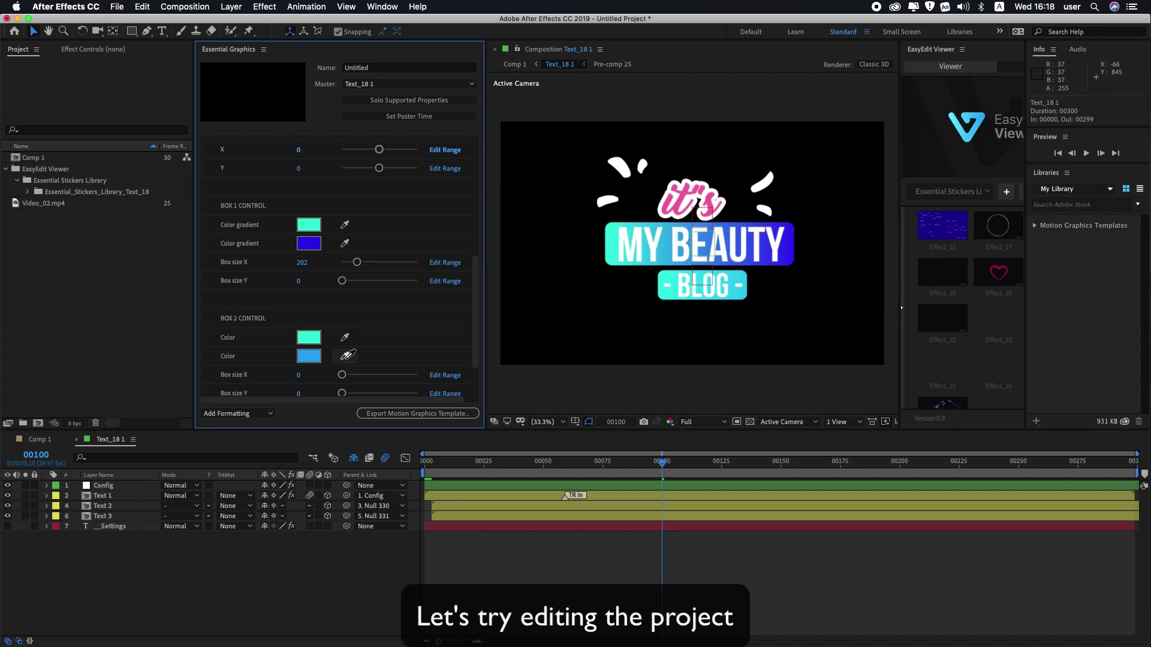
{"action": "left_click", "coordinate": [311, 241]}
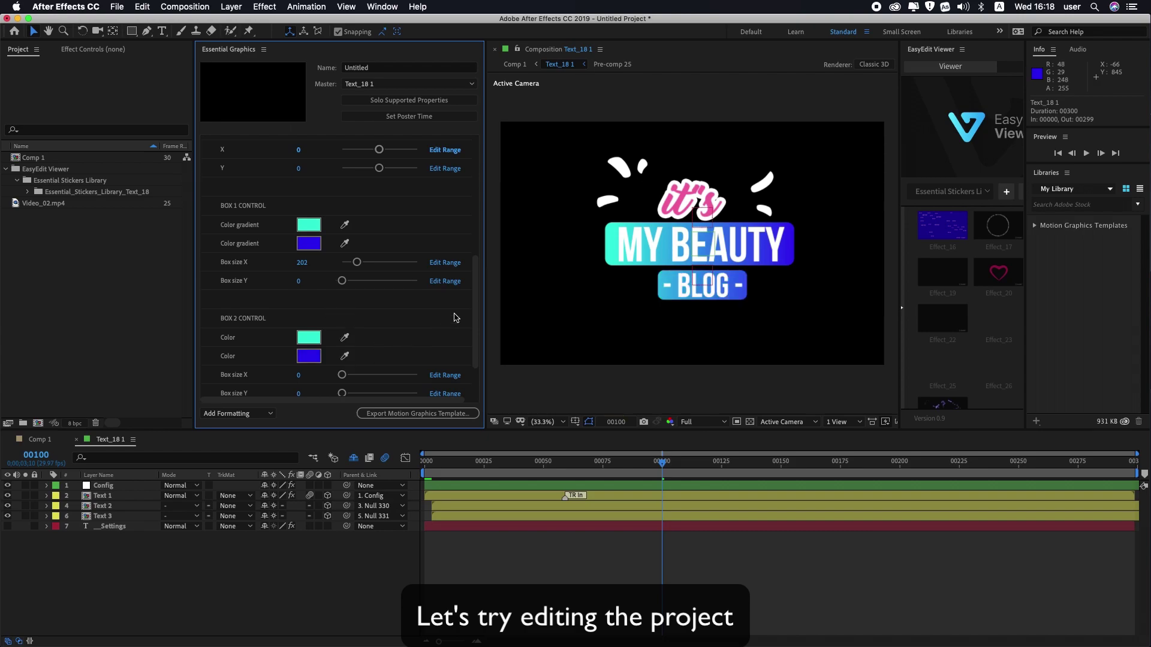
{"action": "left_click_drag", "start_coordinate": [474, 293], "coordinate": [474, 326]}
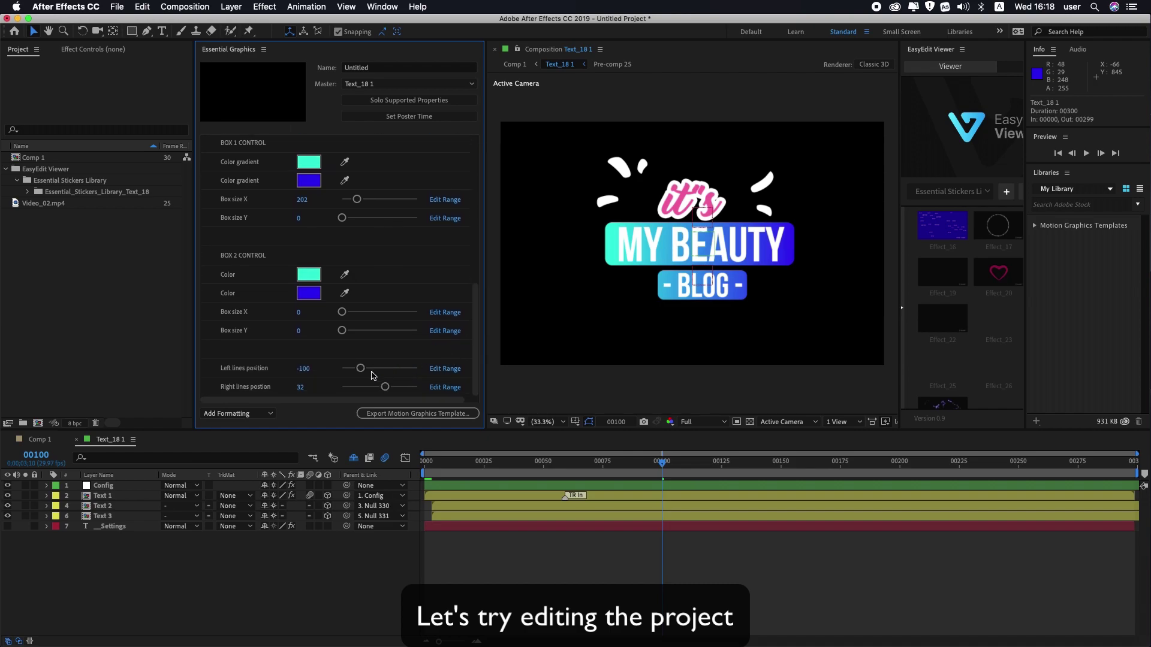
{"action": "left_click_drag", "start_coordinate": [361, 371], "coordinate": [373, 388]}
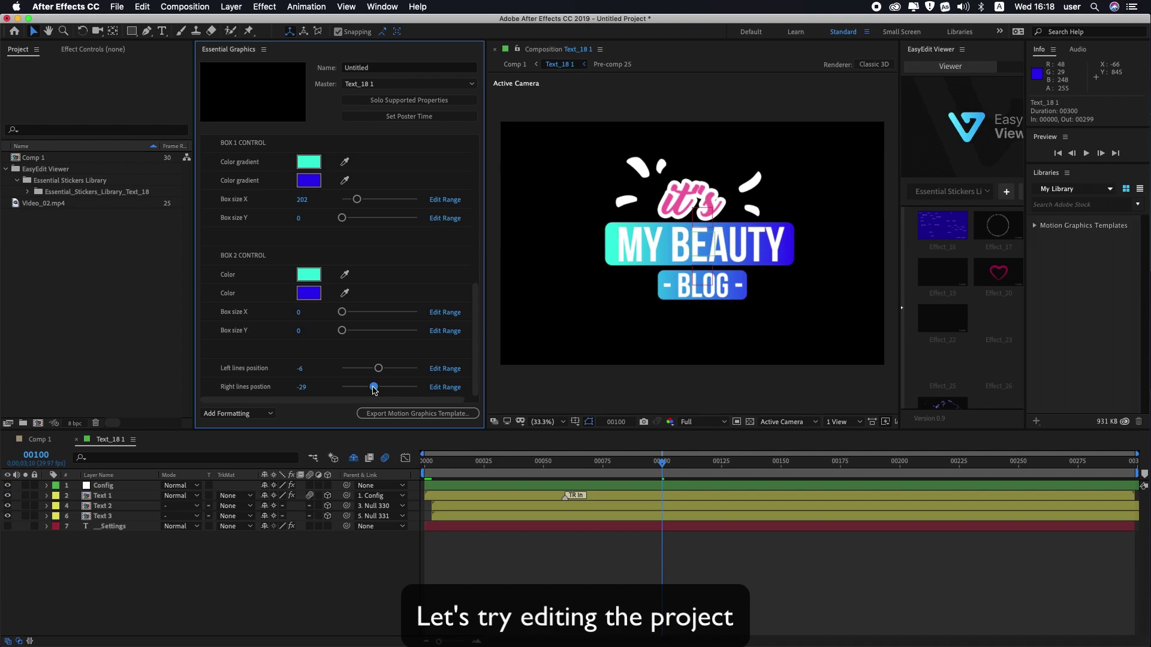
Preview the recoloured MY BEAUTY BLOG sticker over the video in Comp 1, replaying from an earlier frame.
{"action": "left_click", "coordinate": [32, 441]}
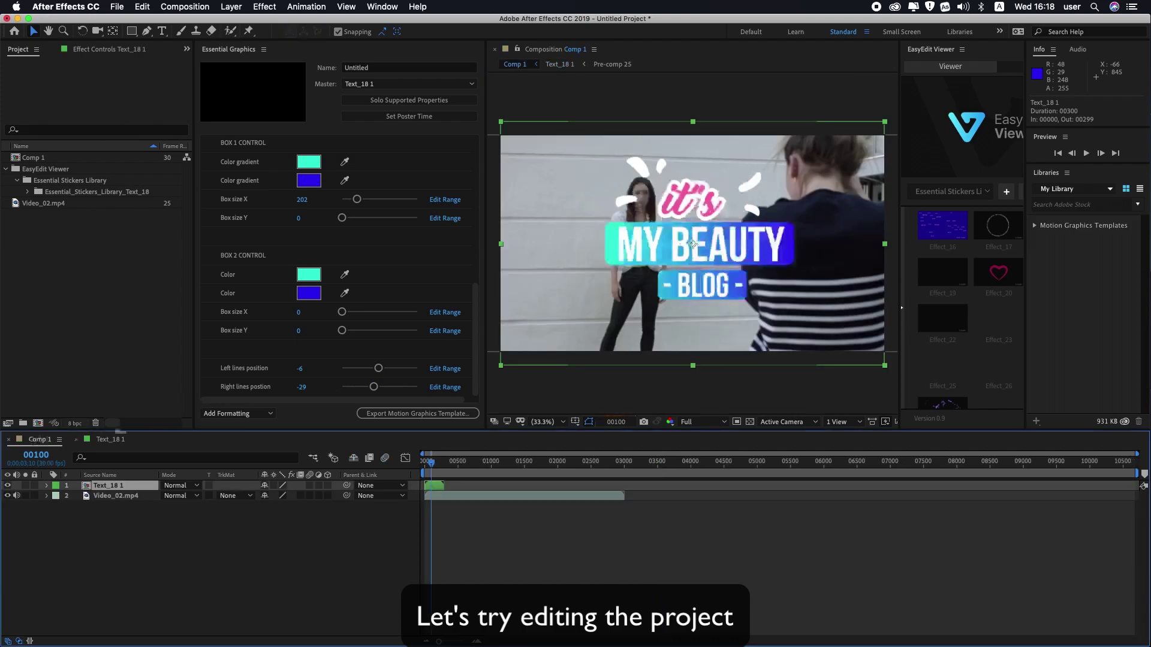
{"action": "key", "text": "space"}
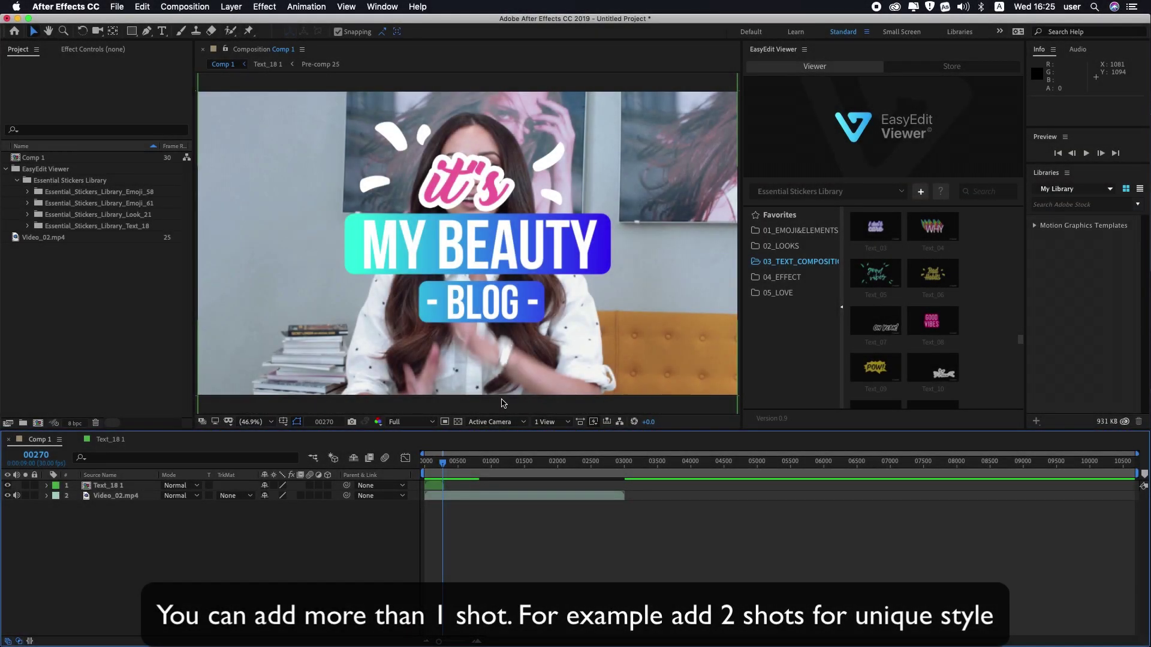
{"action": "left_click_drag", "start_coordinate": [443, 462], "coordinate": [441, 470]}
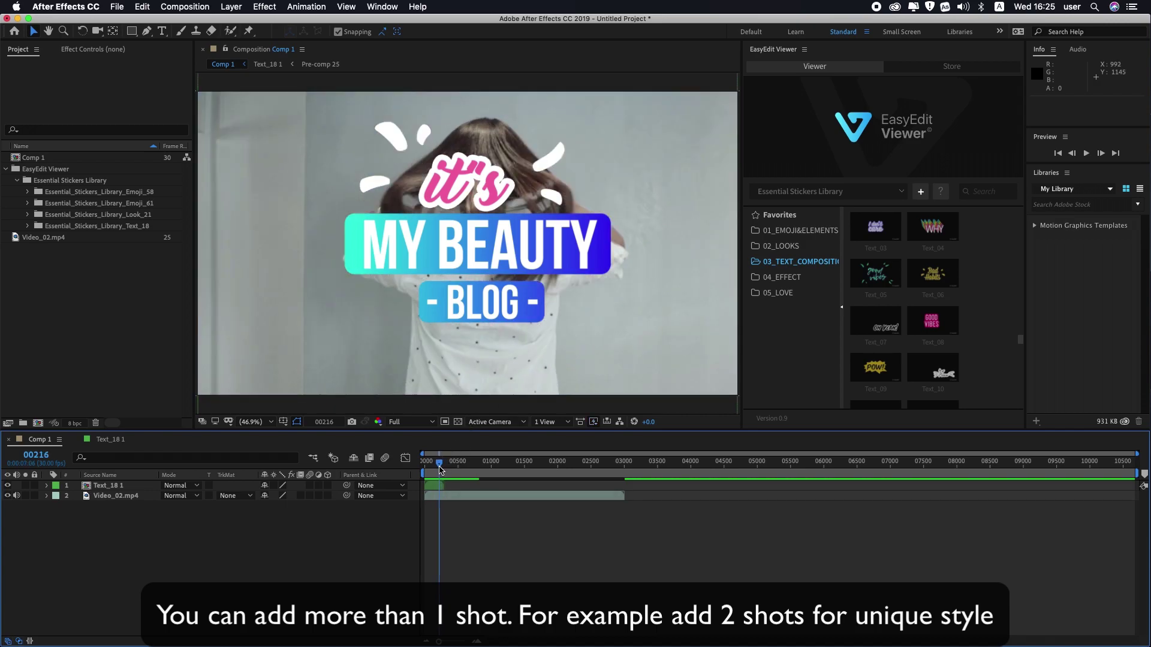
{"action": "key", "text": "space"}
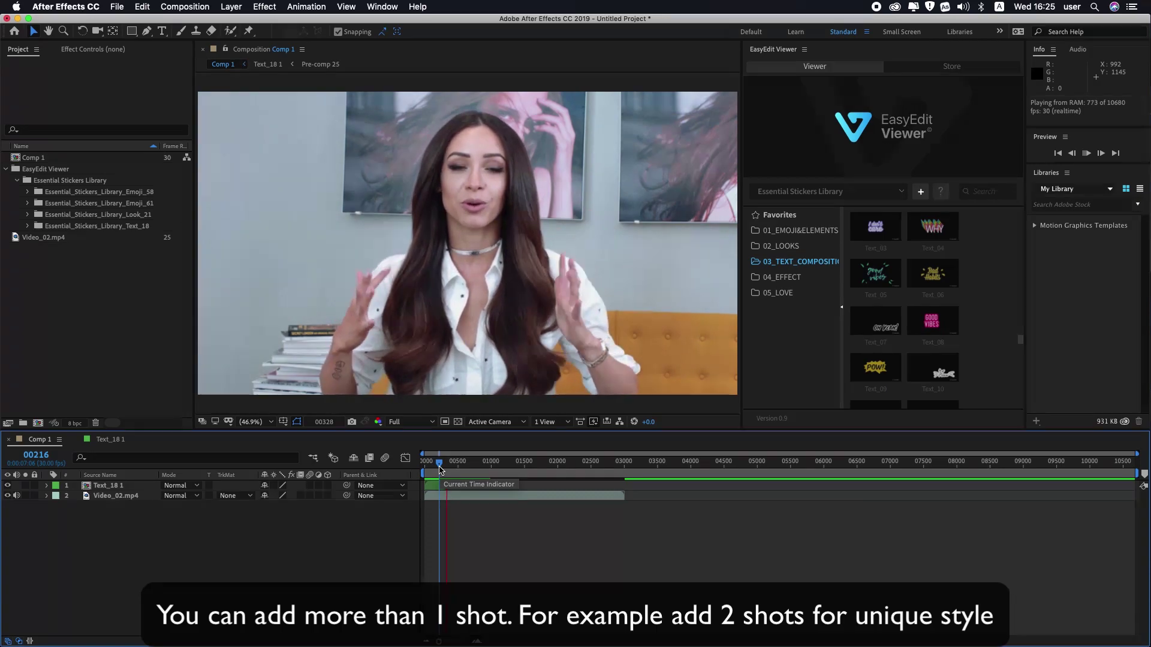
Stop at frame 00362 and add the Text_05 'good vibes' sticker to Comp 1.
{"action": "left_click", "coordinate": [450, 466]}
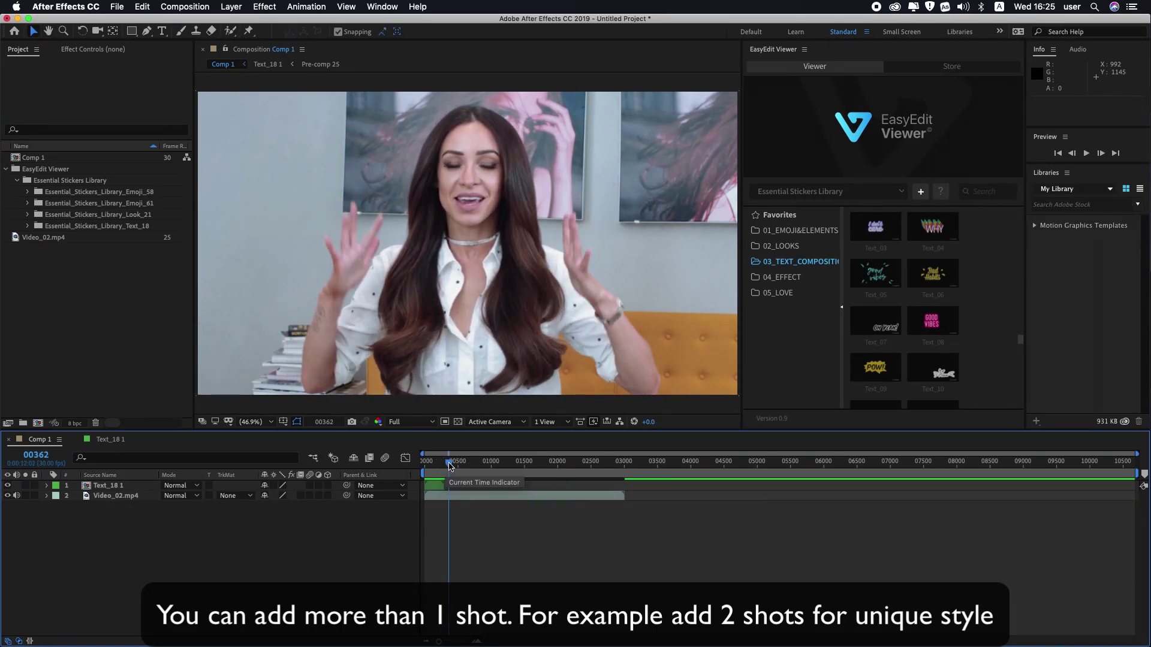
{"action": "mouse_move", "coordinate": [933, 282]}
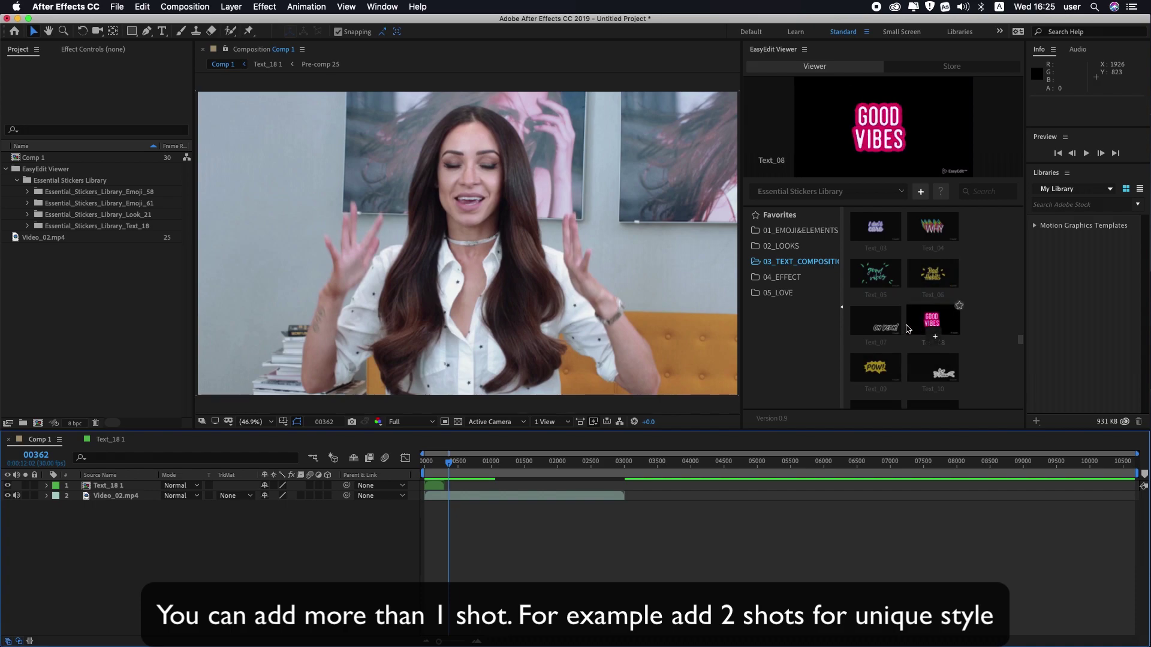
{"action": "mouse_move", "coordinate": [887, 301]}
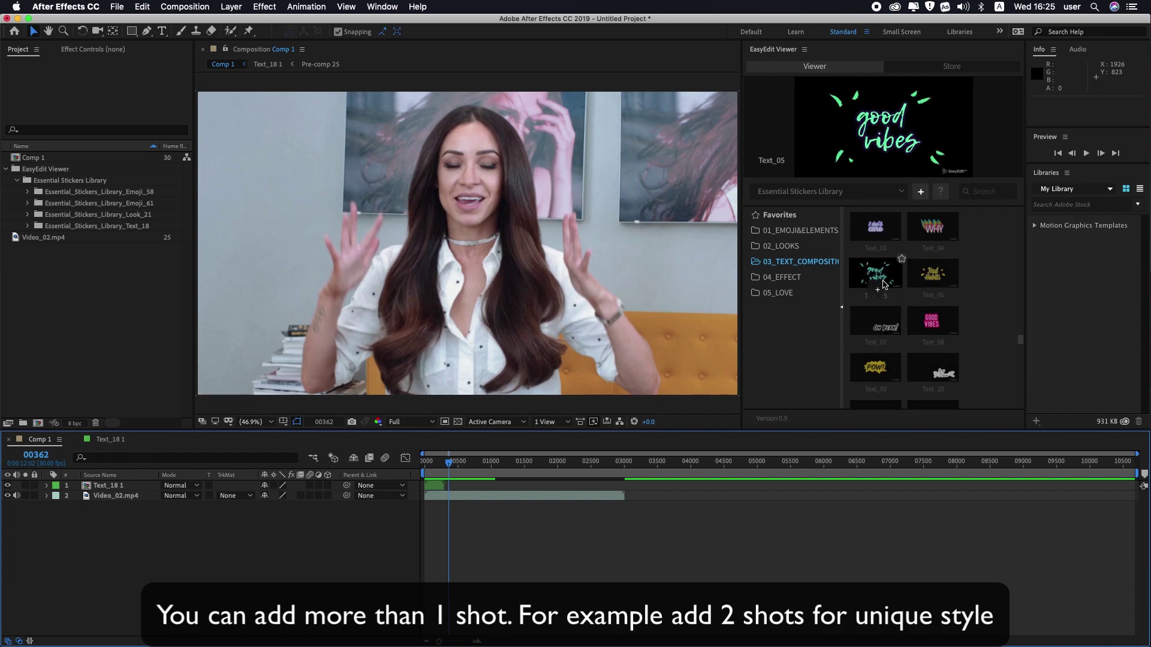
{"action": "left_click", "coordinate": [883, 288]}
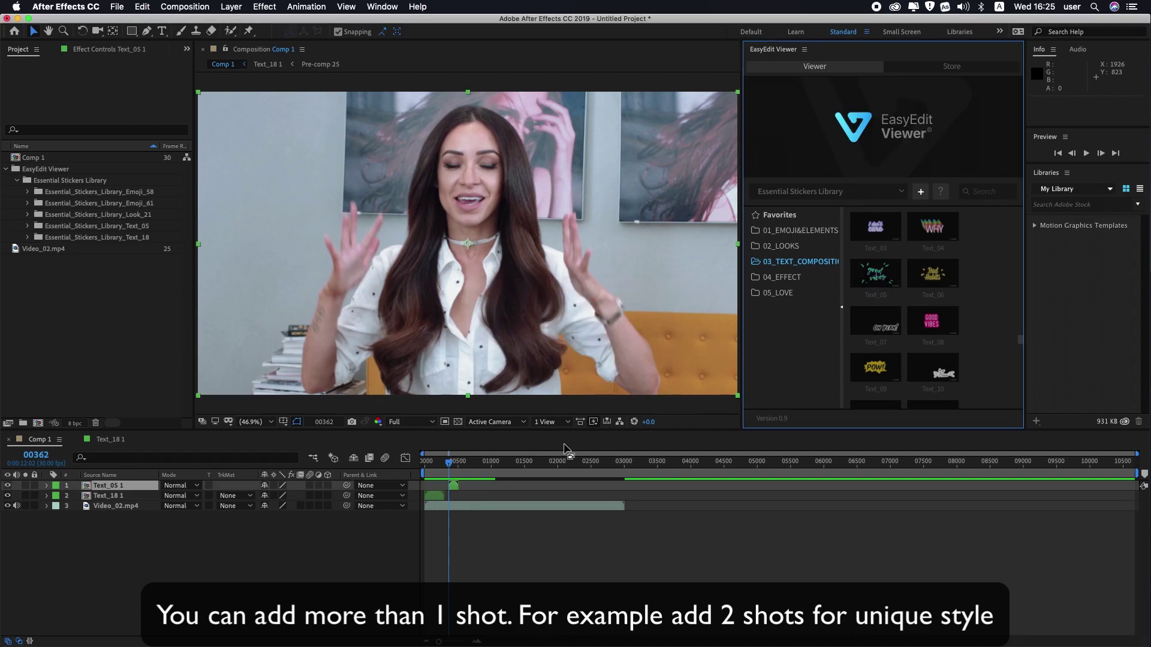
{"action": "left_click_drag", "start_coordinate": [451, 463], "coordinate": [457, 465]}
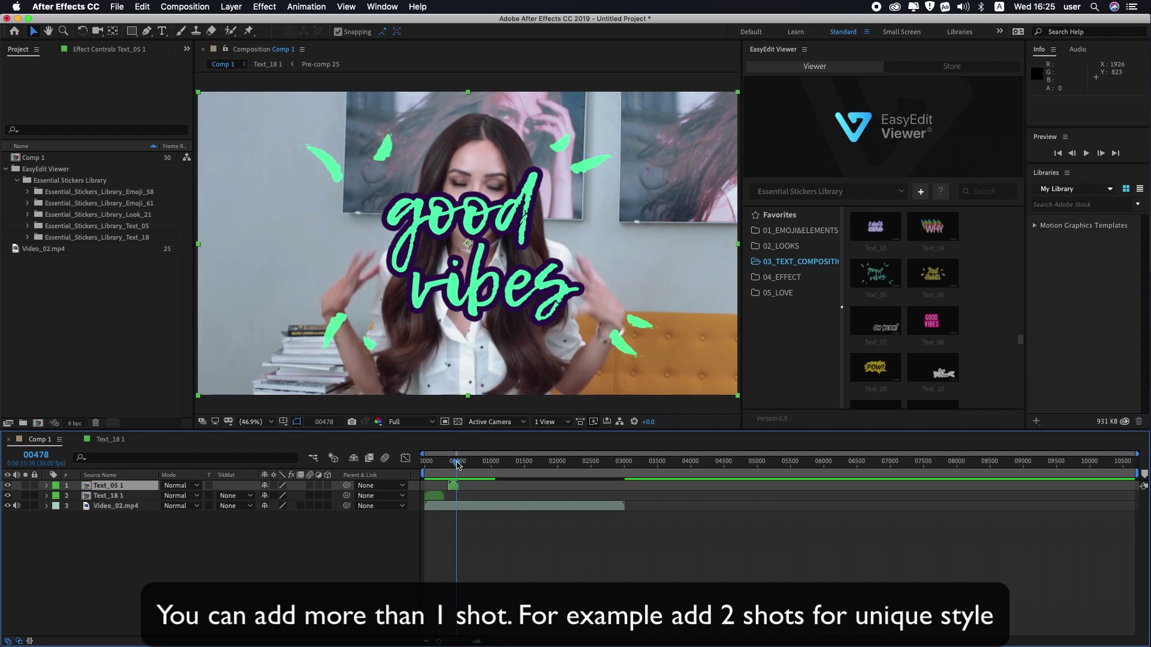
Expand the Text_05 1 layer and its Transform group in the timeline.
{"action": "left_click", "coordinate": [48, 485]}
{"action": "left_click", "coordinate": [58, 497]}
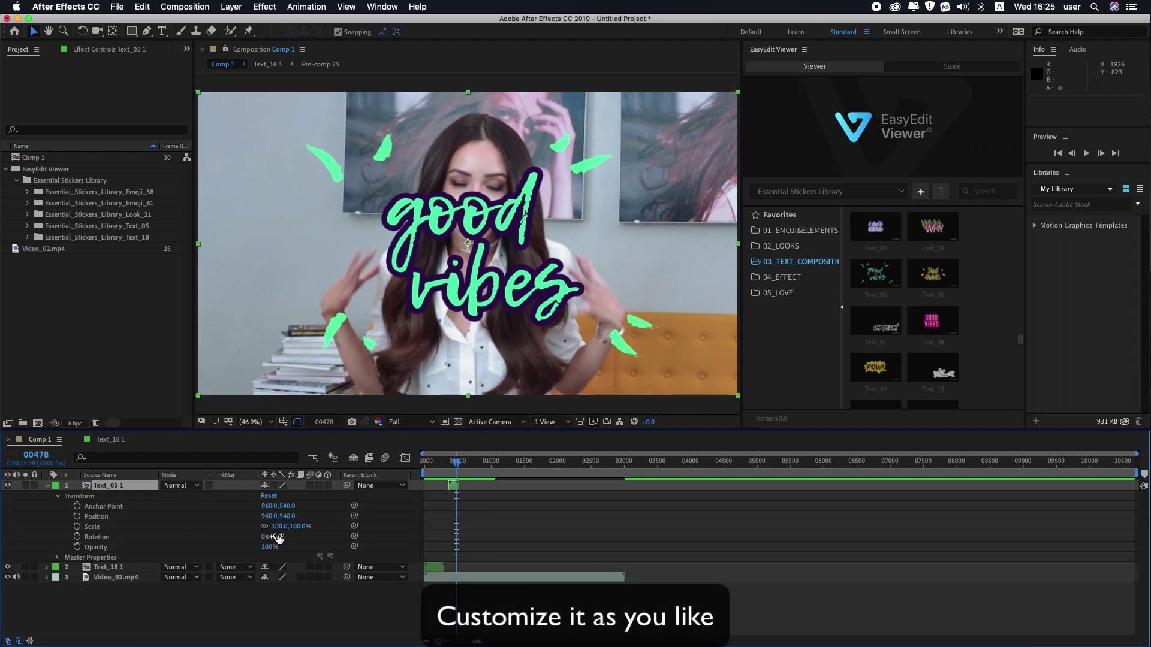